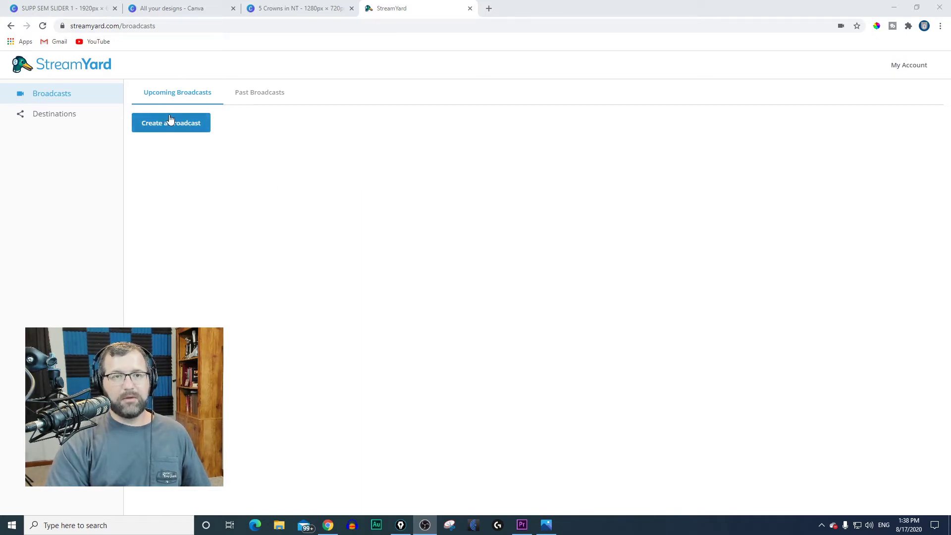
# Review the connected destinations and the platforms available for a new destination, then return to the broadcasts.
pyautogui.click(86, 122)
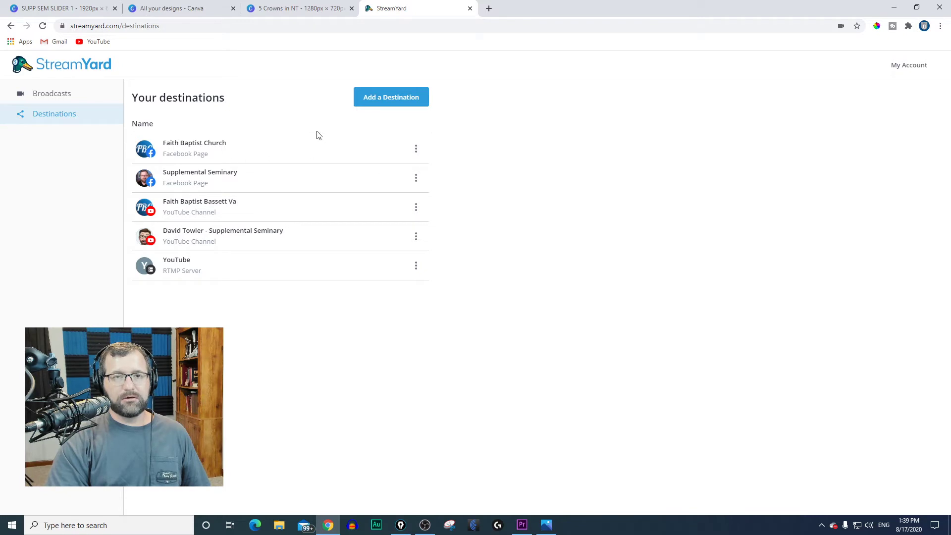
pyautogui.click(403, 95)
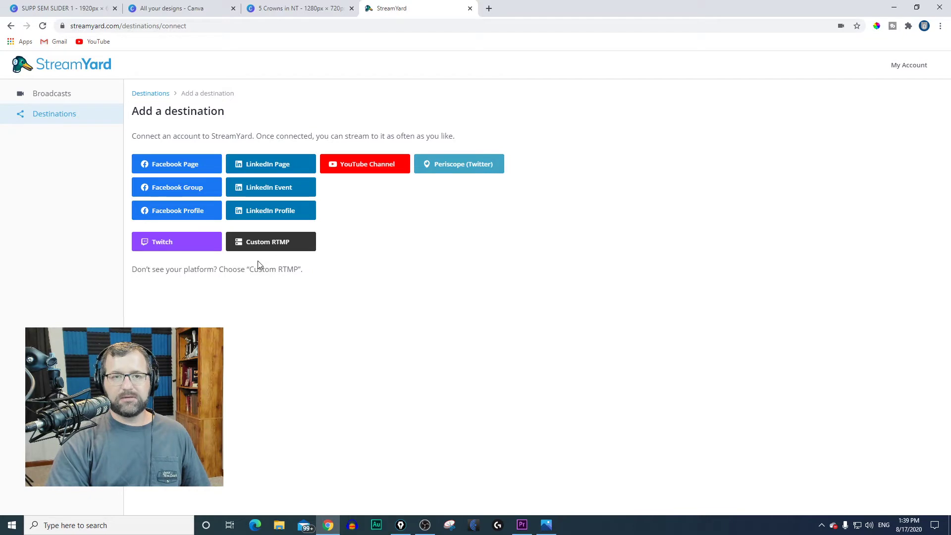
pyautogui.click(88, 101)
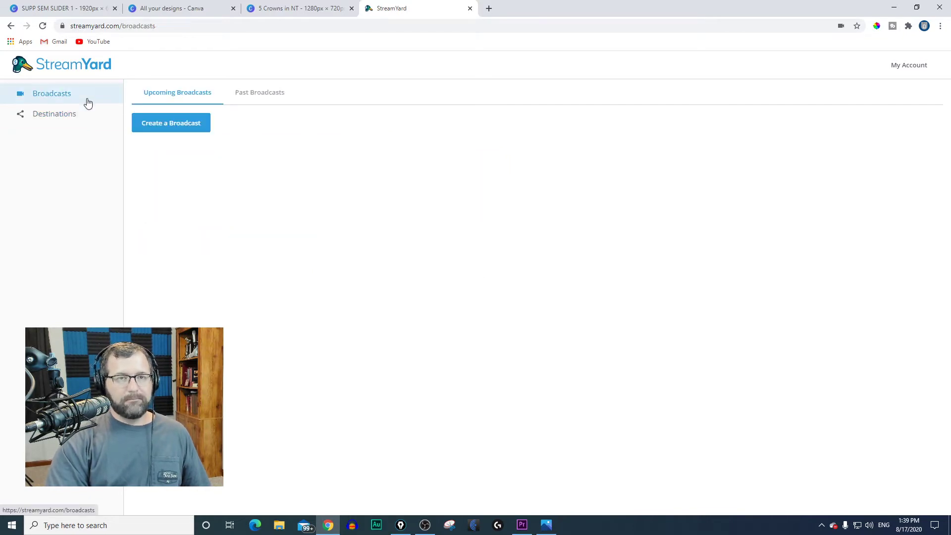
# Start a new broadcast to the Faith Baptist Church Facebook page and the Faith Baptist Bassett Va YouTube channel.
pyautogui.click(163, 128)
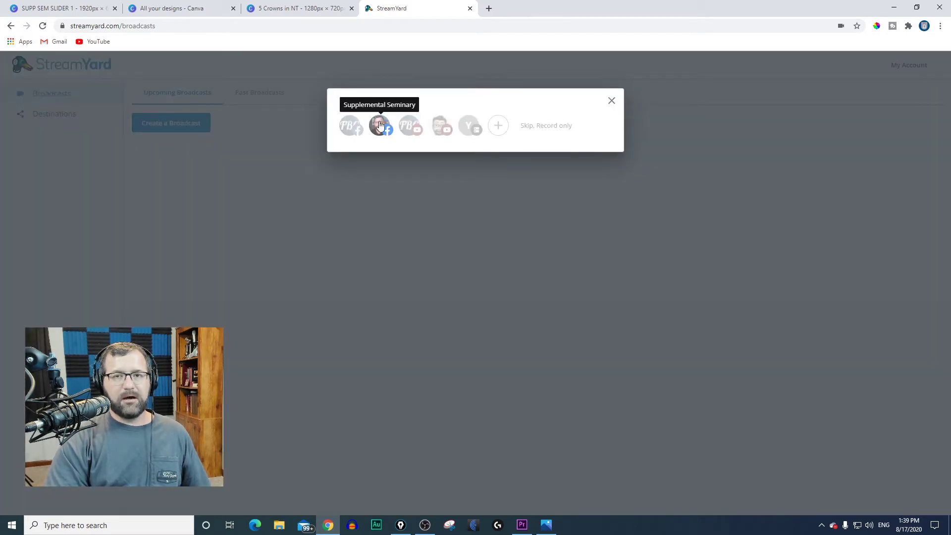
pyautogui.click(352, 127)
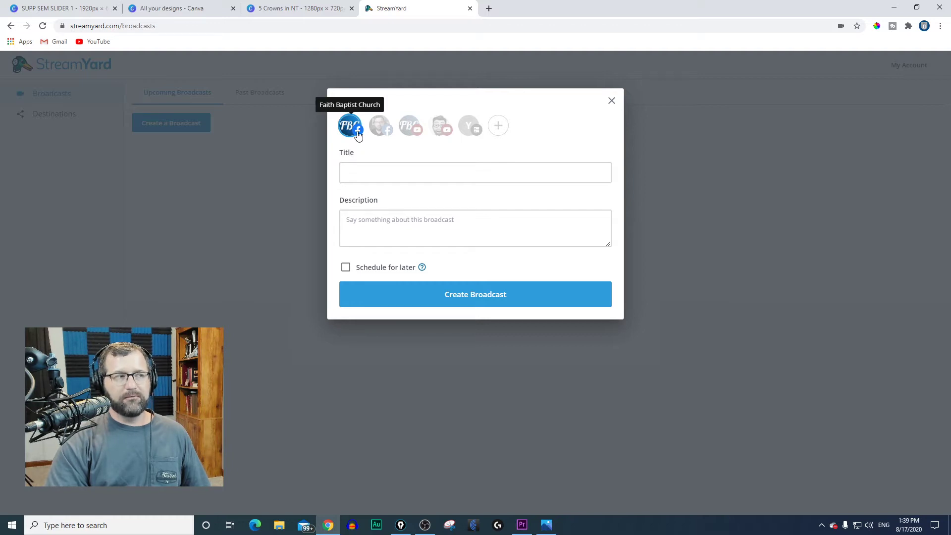
pyautogui.click(409, 131)
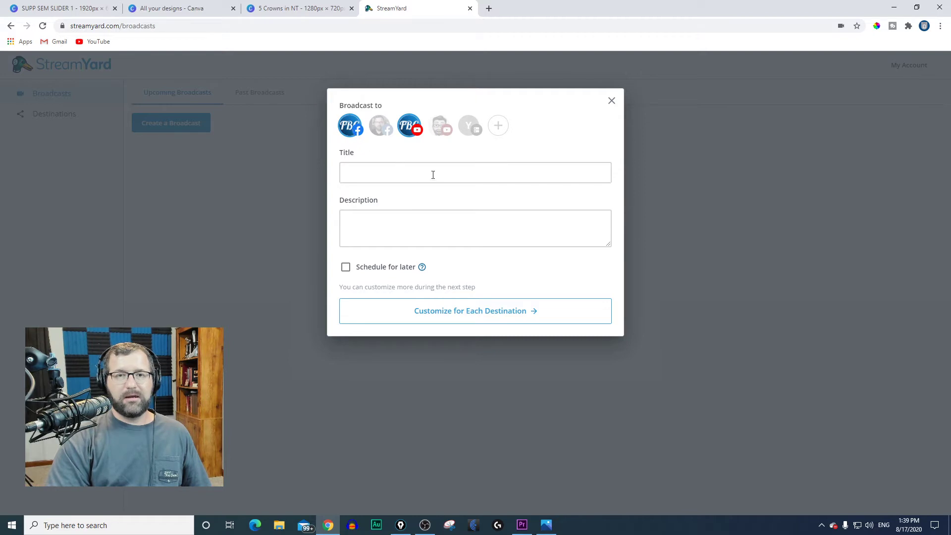
pyautogui.click(430, 130)
# Title the broadcast "Prayer Meeting/ Bible Study - Wed, Aug. 19 @ 7 PM".
pyautogui.click(401, 171)
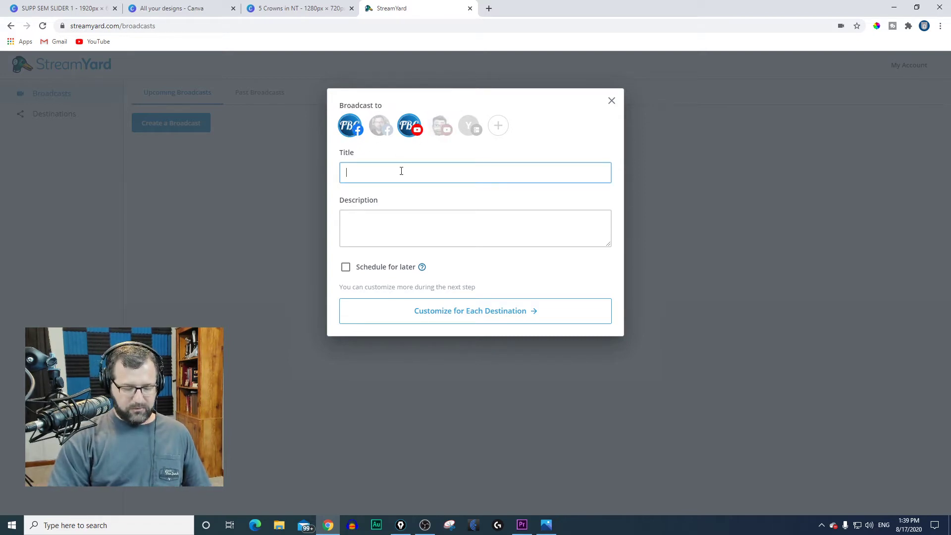
pyautogui.write('Prayer Meeting/ Bible Study - Wed, A')
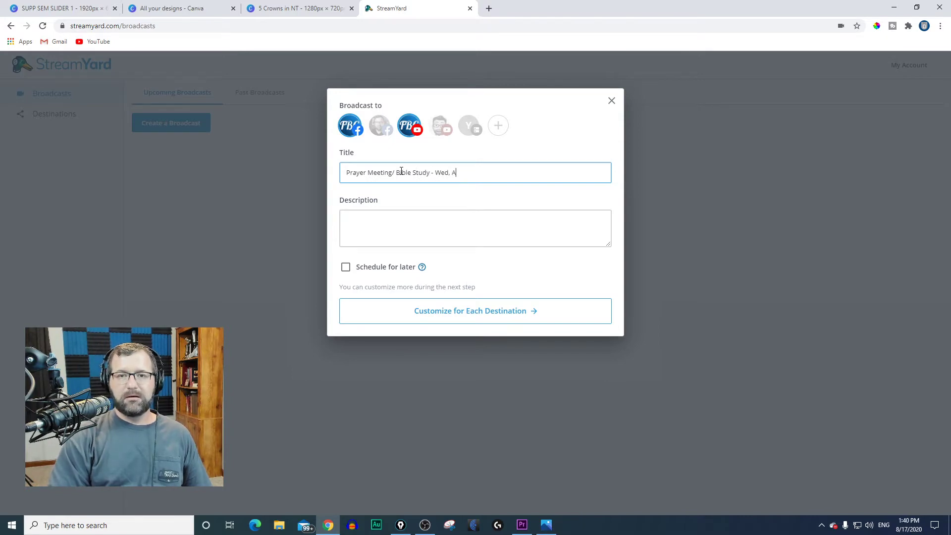
pyautogui.write('ug. 19 @ U')
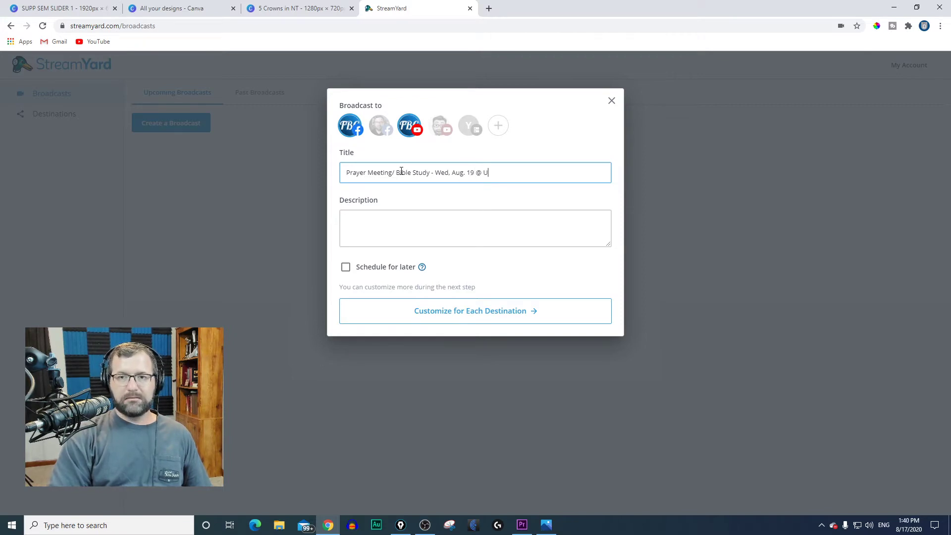
pyautogui.press('BackSpace')
pyautogui.write('7 PM')
# Write a description inviting people to join on Wed night, as the named pastor continues to teach on the 5 Crown in the New Testament.
pyautogui.click(393, 215)
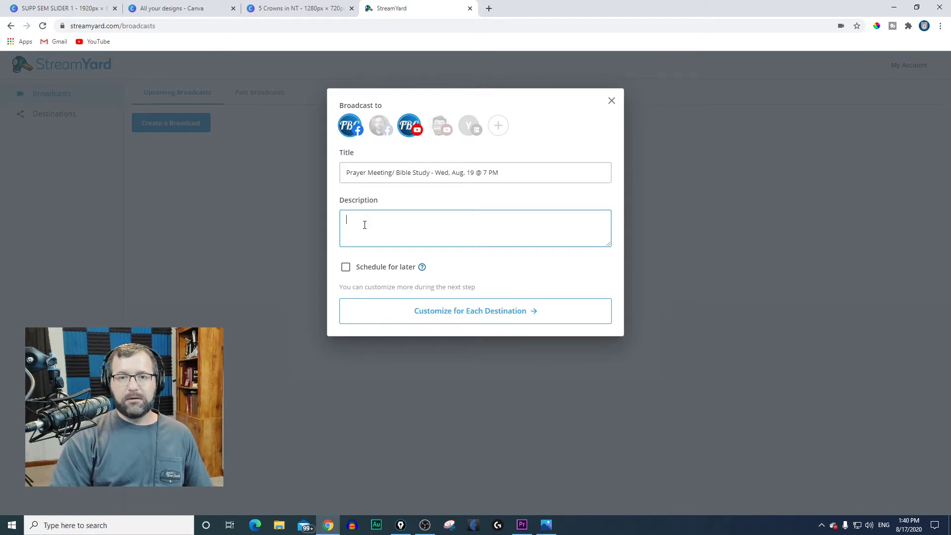
pyautogui.write('Join ')
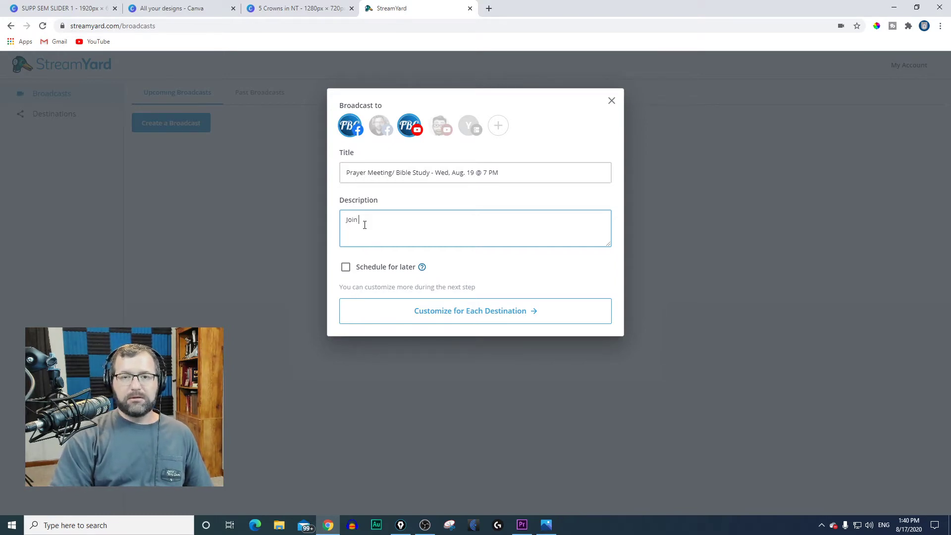
pyautogui.write('us on Wed night')
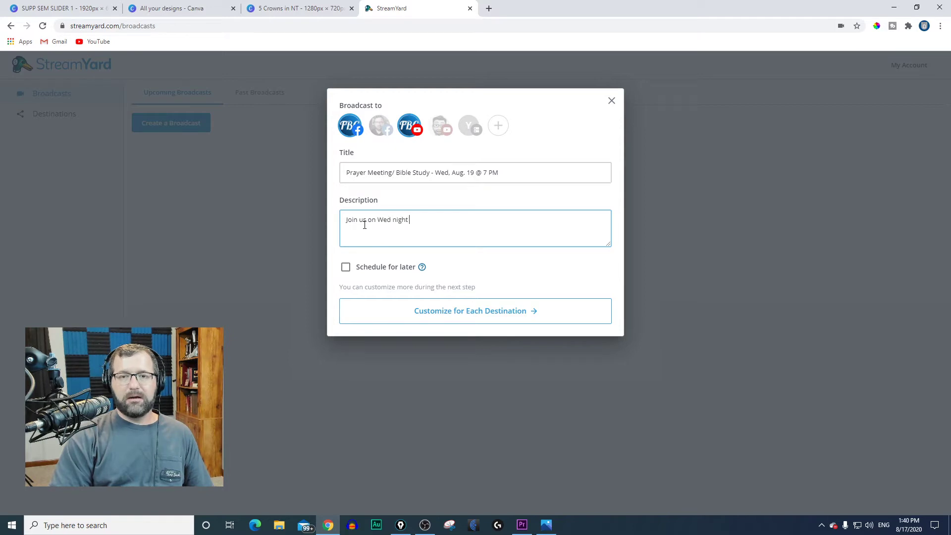
pyautogui.press('BackSpace')
pyautogui.write(', as Pastgor')
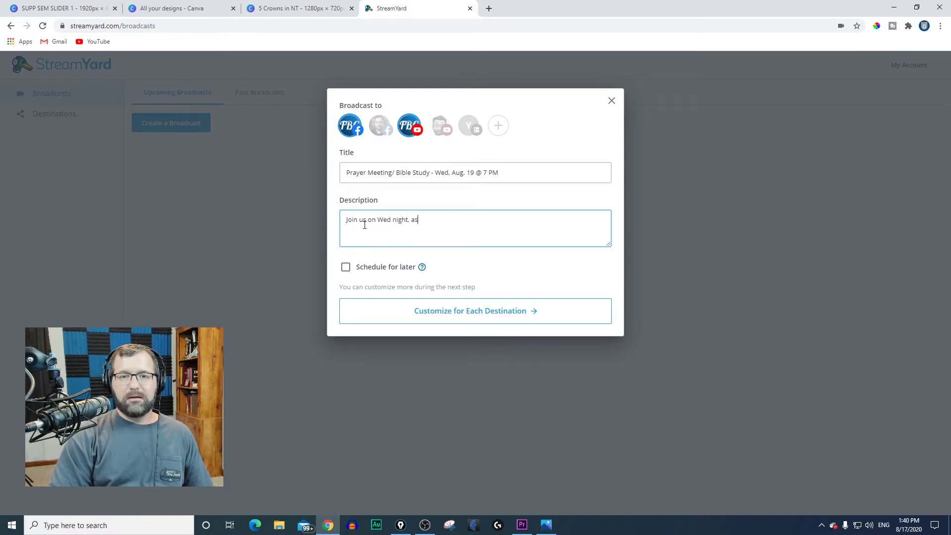
pyautogui.press('BackSpace')
pyautogui.press('BackSpace')
pyautogui.press('BackSpace')
pyautogui.write('or Towl')
pyautogui.press('BackSpace')
pyautogui.press('BackSpace')
pyautogui.press('BackSpace')
pyautogui.write('owler continue')
pyautogui.press('BackSpace')
pyautogui.write('s')
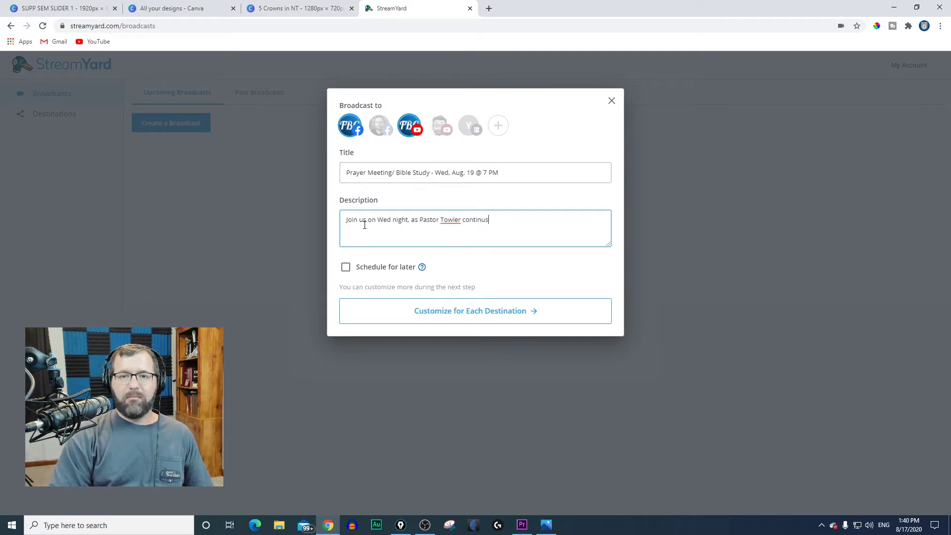
pyautogui.press('BackSpace')
pyautogui.press('BackSpace')
pyautogui.press('BackSpace')
pyautogui.press('BackSpace')
pyautogui.press('BackSpace')
pyautogui.press('BackSpace')
pyautogui.press('BackSpace')
pyautogui.write('ontinues to teach on the')
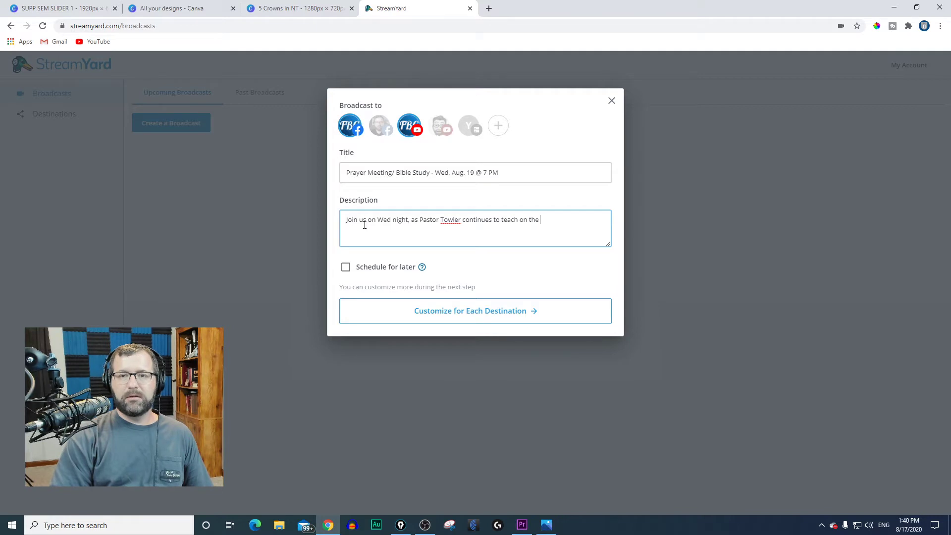
pyautogui.write(' 5 Crow')
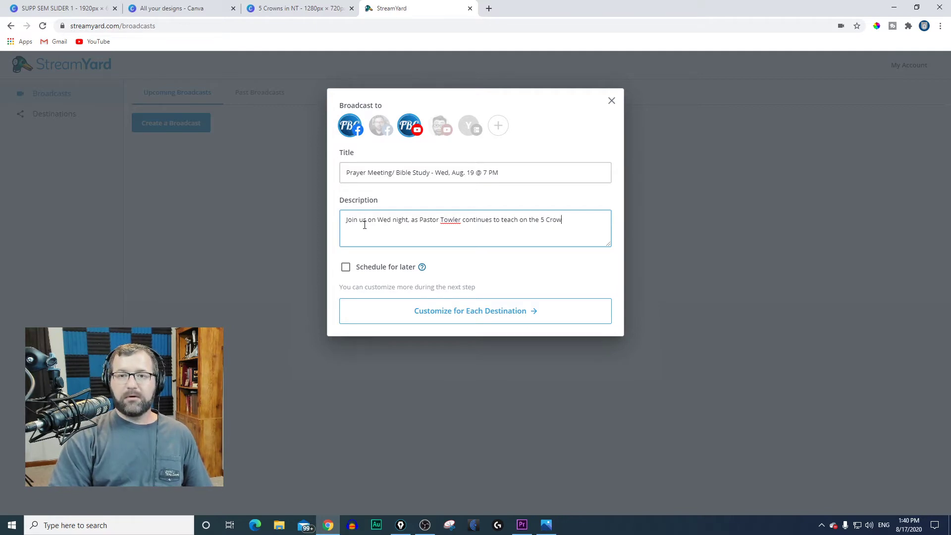
pyautogui.write('n in the N')
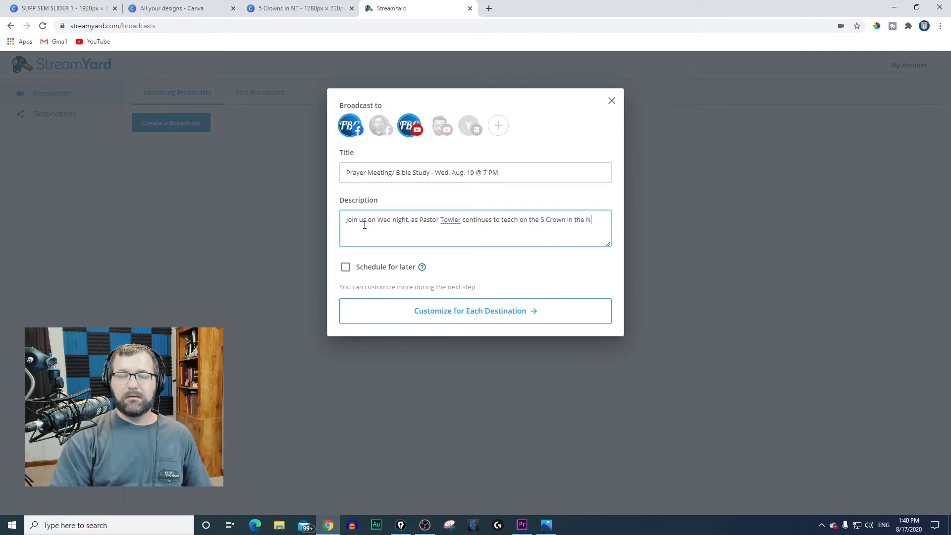
pyautogui.write('ew Testament.')
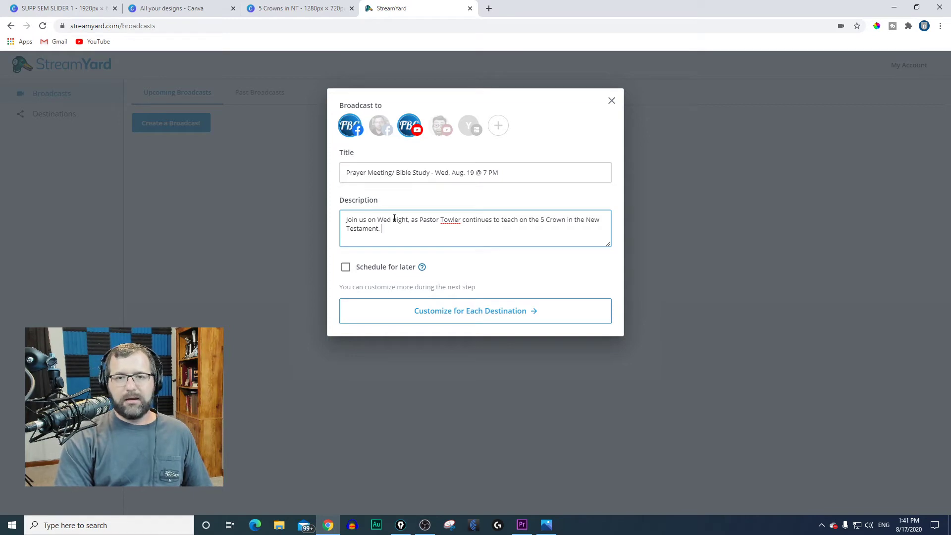
# Schedule the broadcast for later, starting Aug 19, 2020 at 07:00 PM.
pyautogui.click(346, 267)
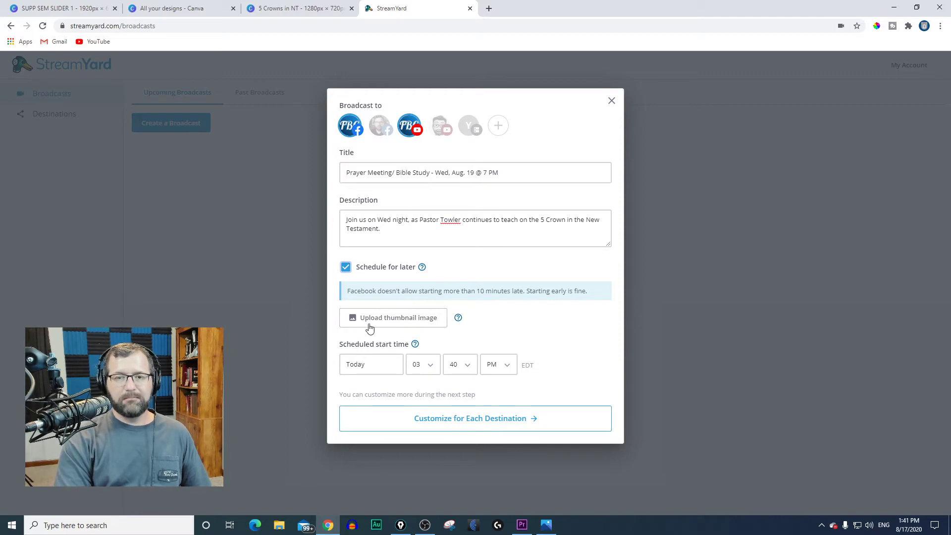
pyautogui.click(395, 361)
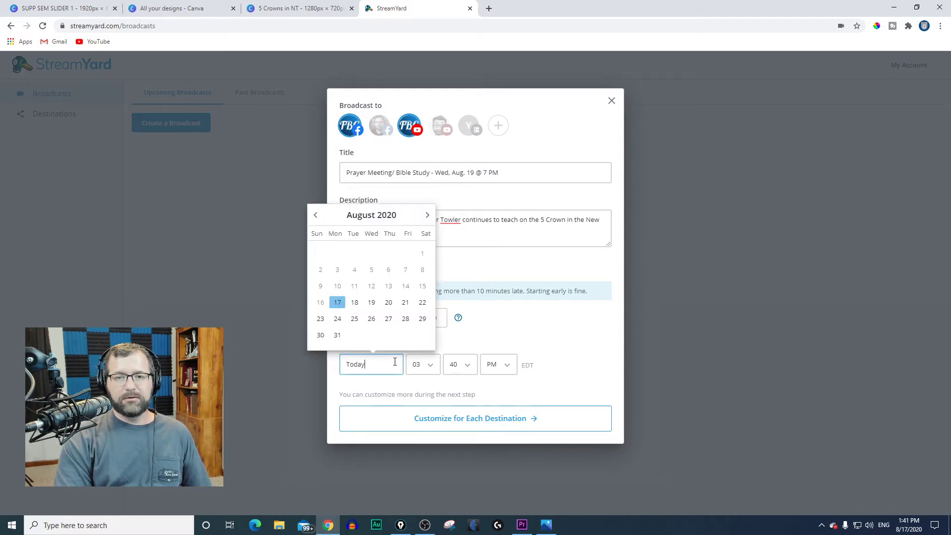
pyautogui.click(368, 305)
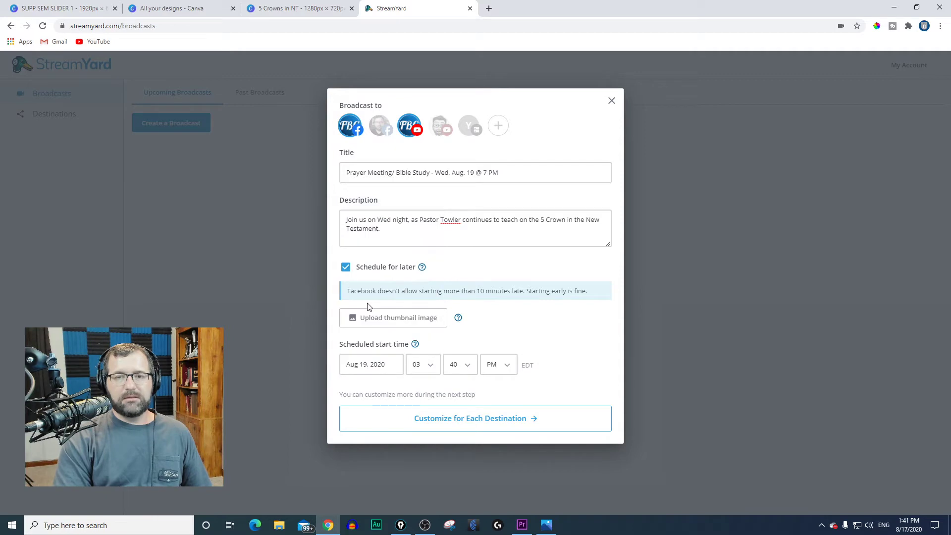
pyautogui.click(428, 370)
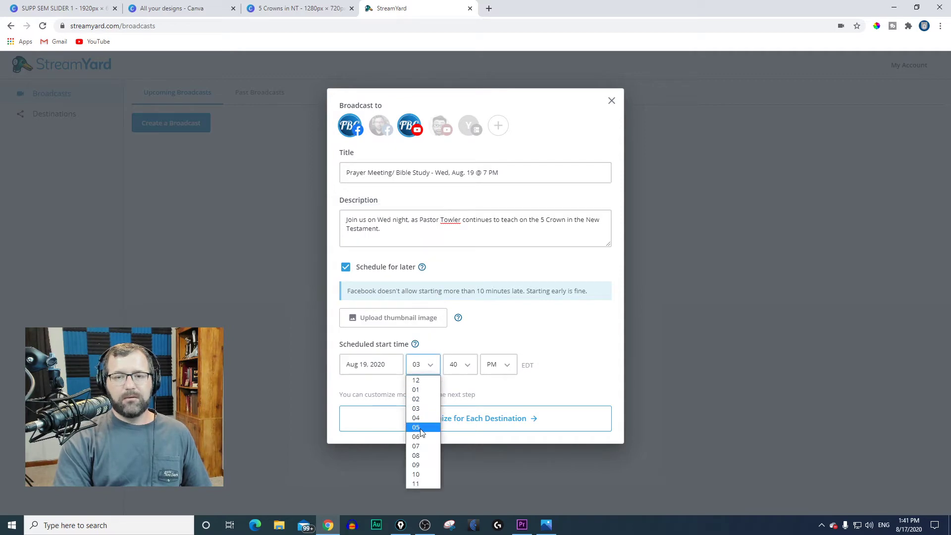
pyautogui.click(422, 446)
pyautogui.click(453, 365)
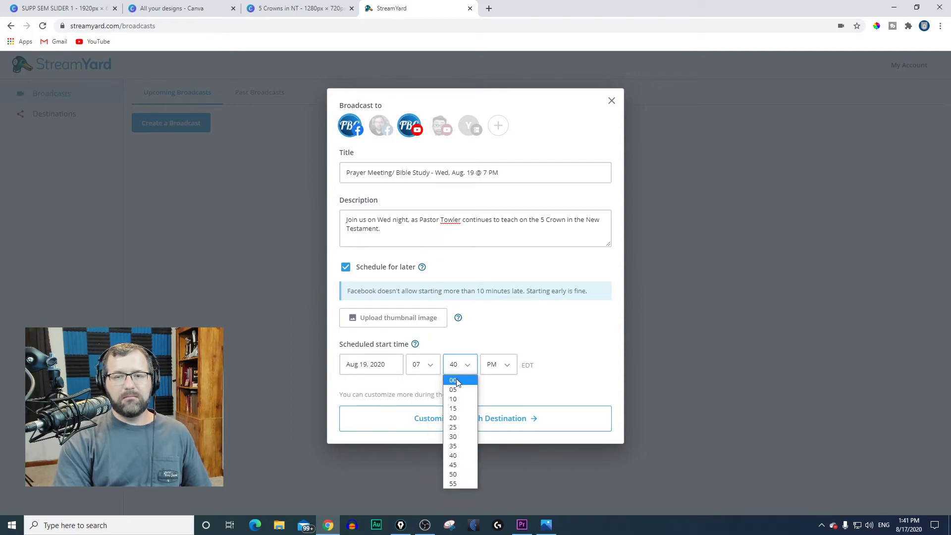
pyautogui.click(458, 380)
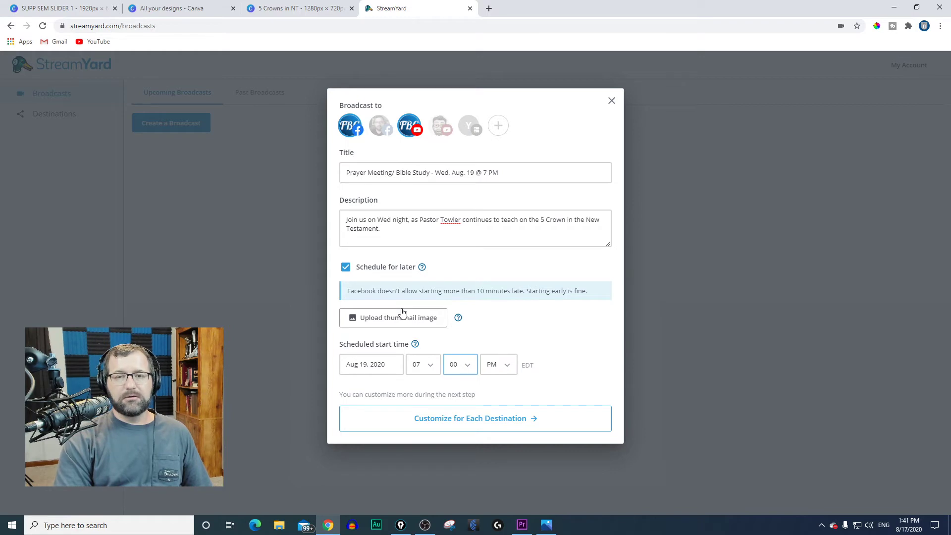
# Check the recommended thumbnail size, switch to the 5 Crowns in NT design in Canva and download it as a PNG.
pyautogui.moveTo(458, 321)
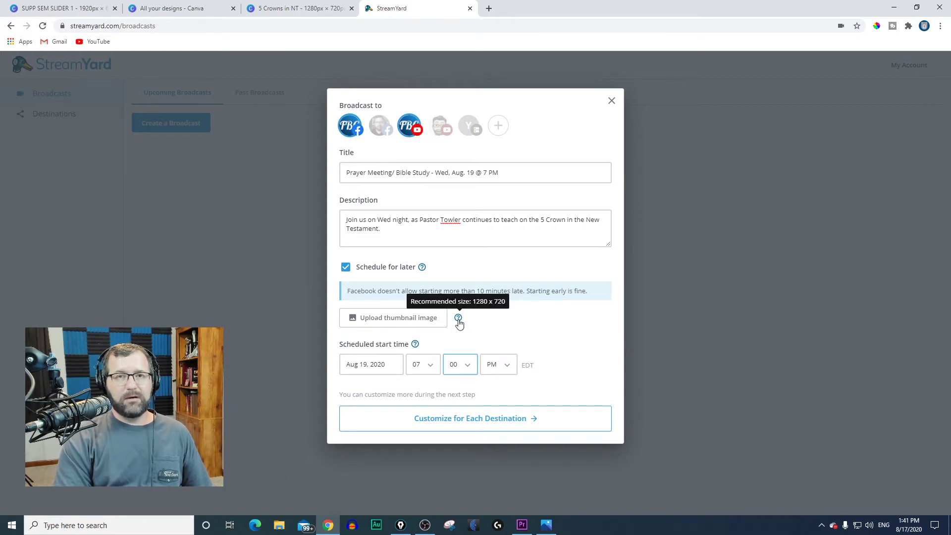
pyautogui.click(298, 16)
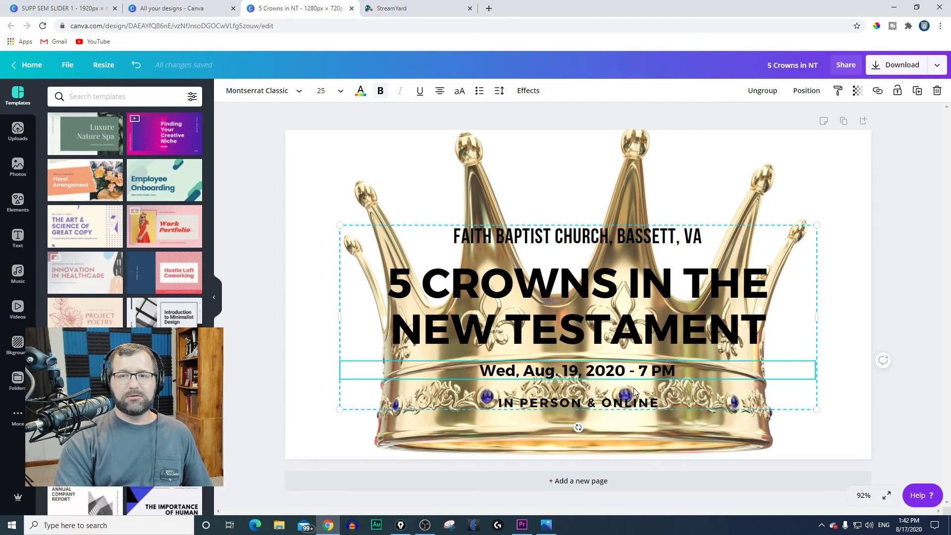
pyautogui.click(937, 65)
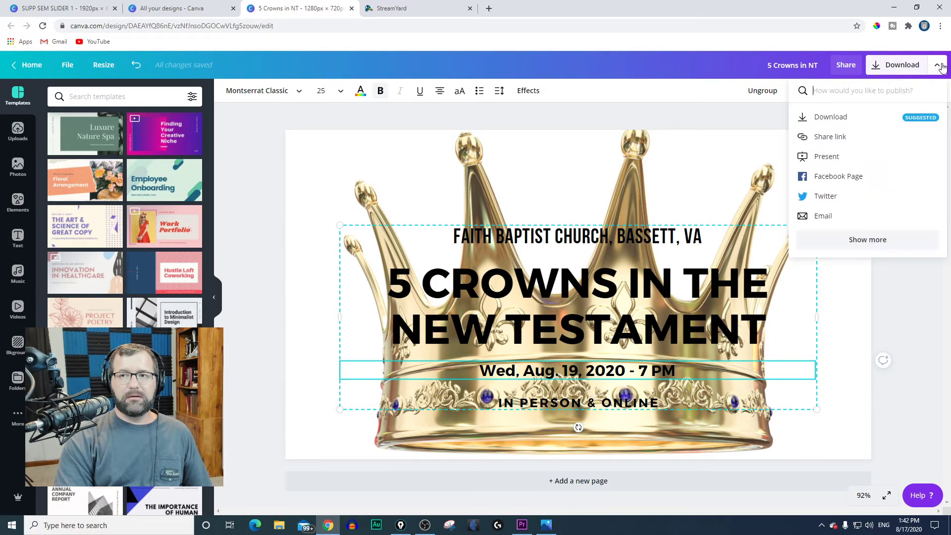
pyautogui.click(814, 119)
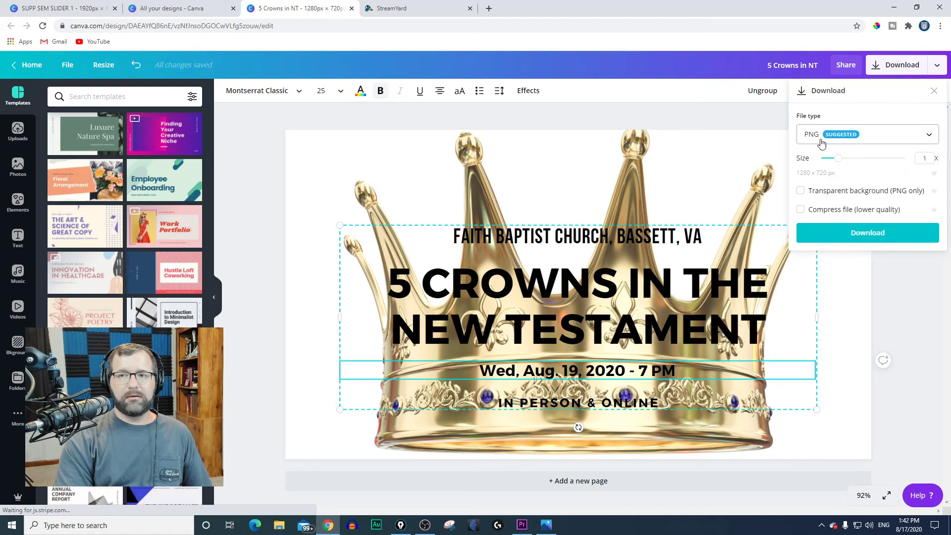
pyautogui.click(824, 229)
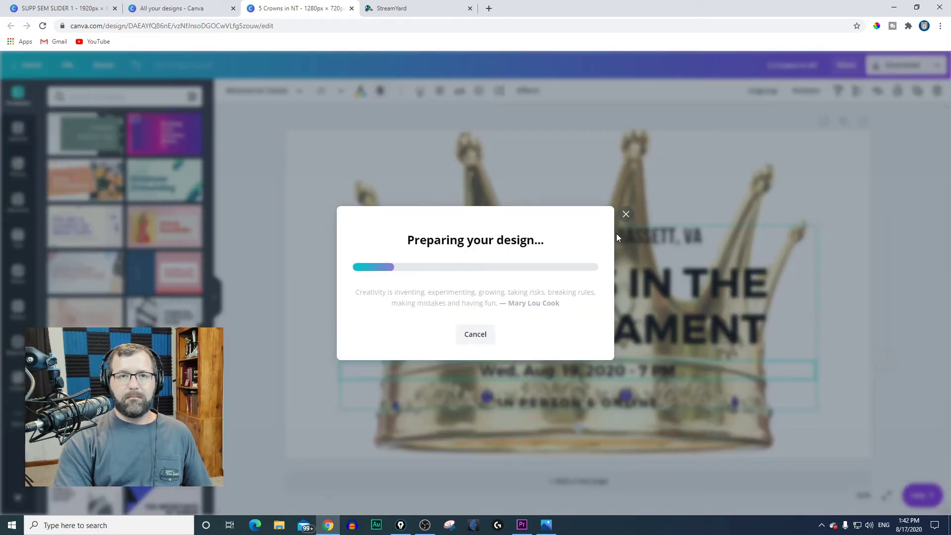
# Return to StreamYard and upload the "5 Crowns in NT (2)" image from Downloads as the broadcast thumbnail, keeping its default position and size.
pyautogui.click(438, 8)
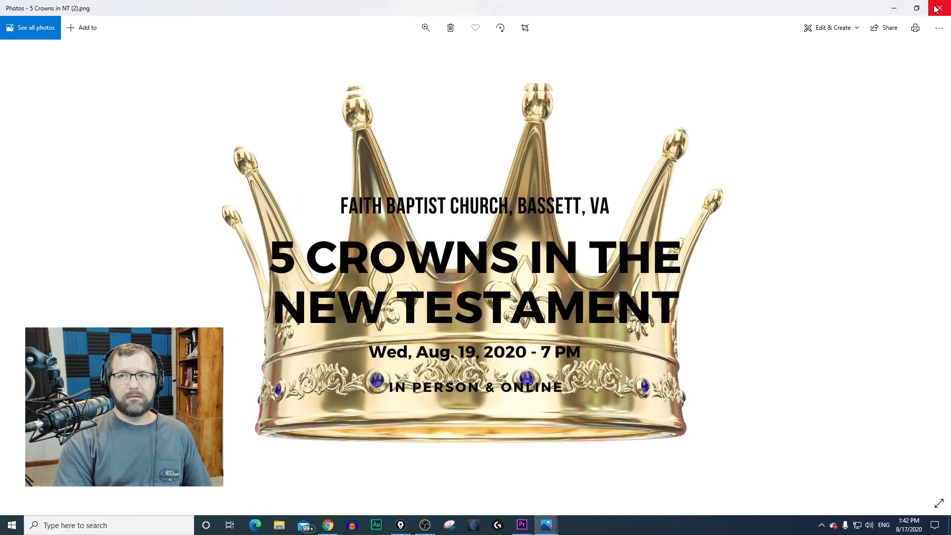
pyautogui.click(940, 7)
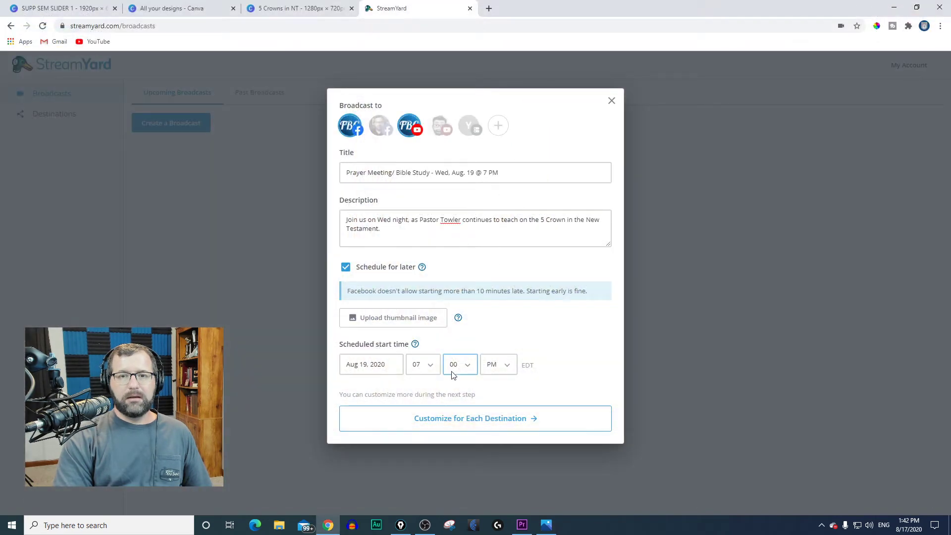
pyautogui.click(414, 328)
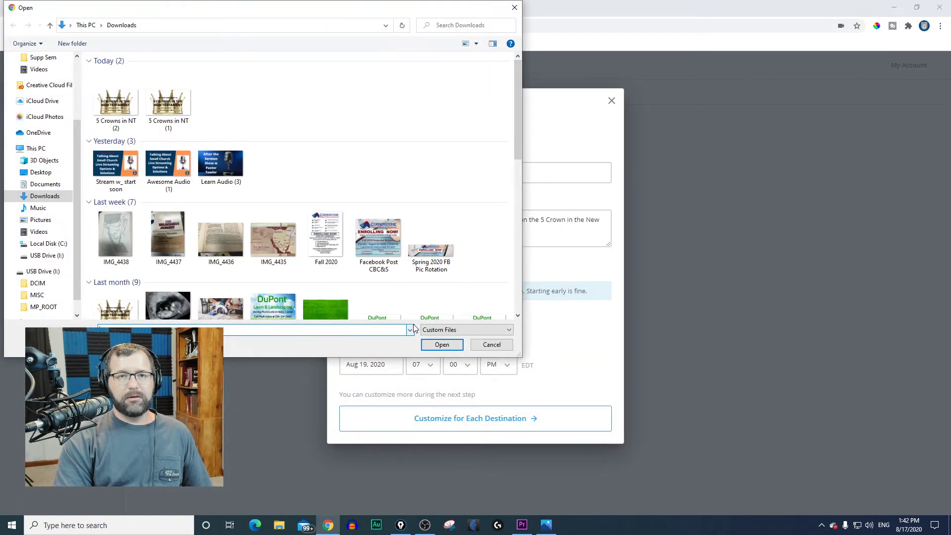
pyautogui.click(163, 106)
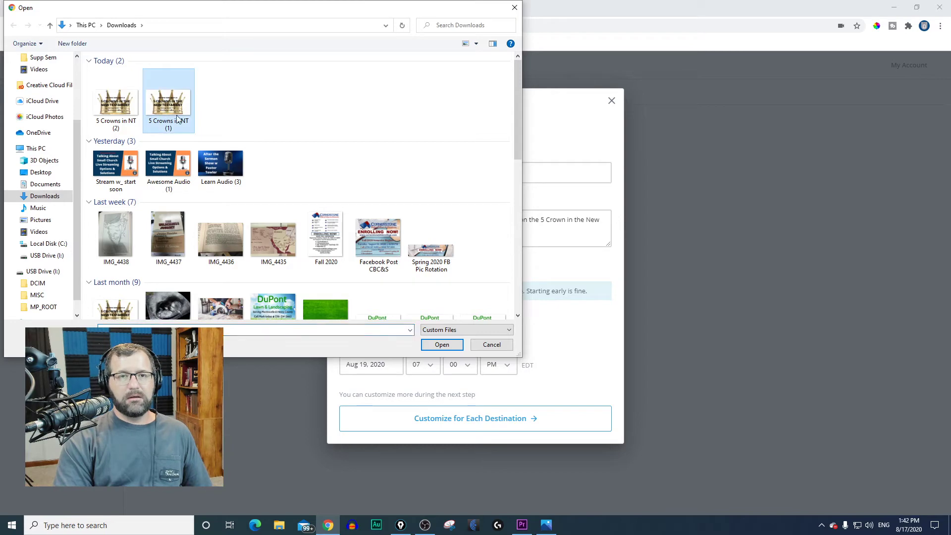
pyautogui.click(121, 110)
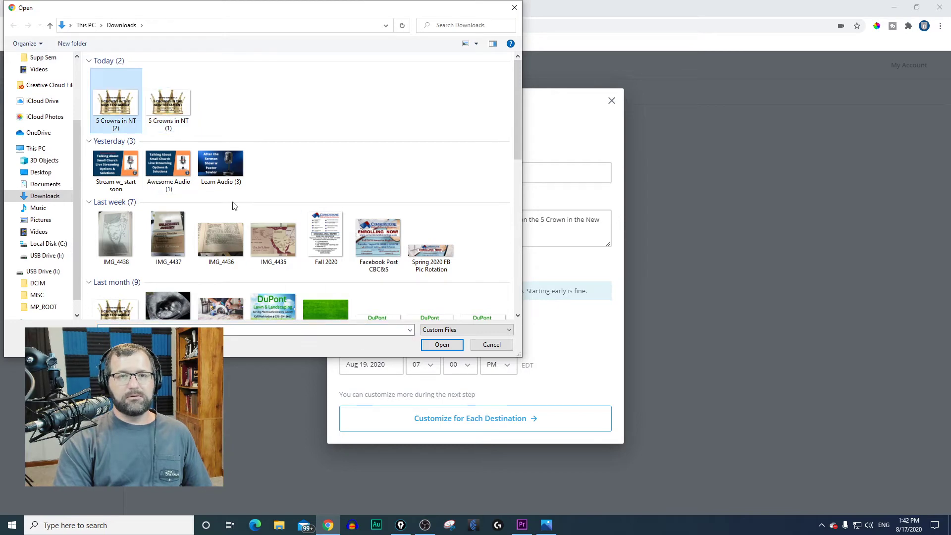
pyautogui.click(441, 344)
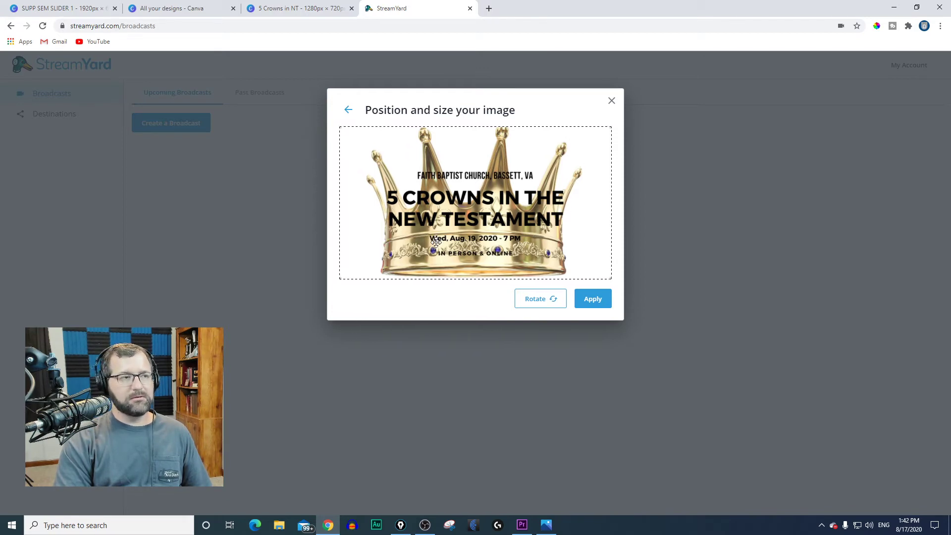
pyautogui.click(588, 303)
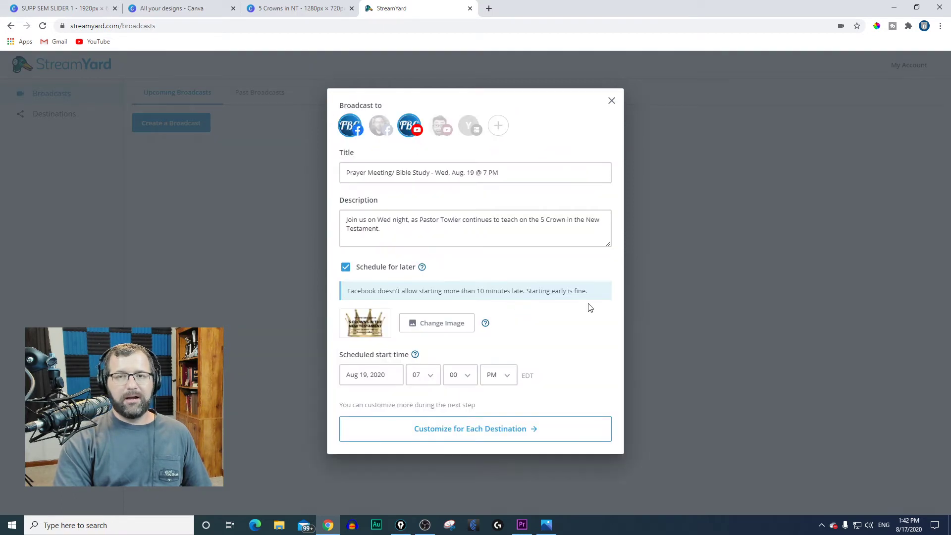
# Continue to the per-destination customization, create the broadcast without further changes and check its scheduled time in the upcoming list.
pyautogui.click(442, 438)
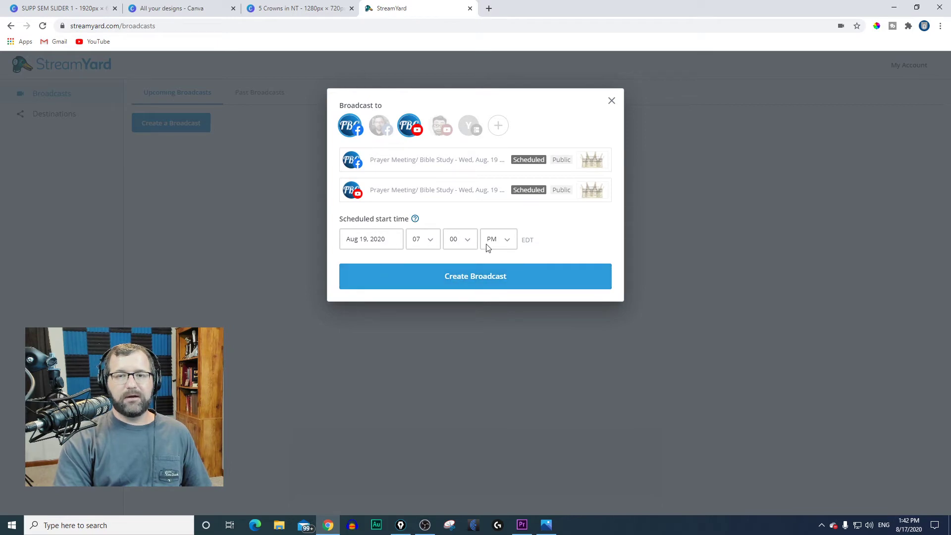
pyautogui.click(470, 285)
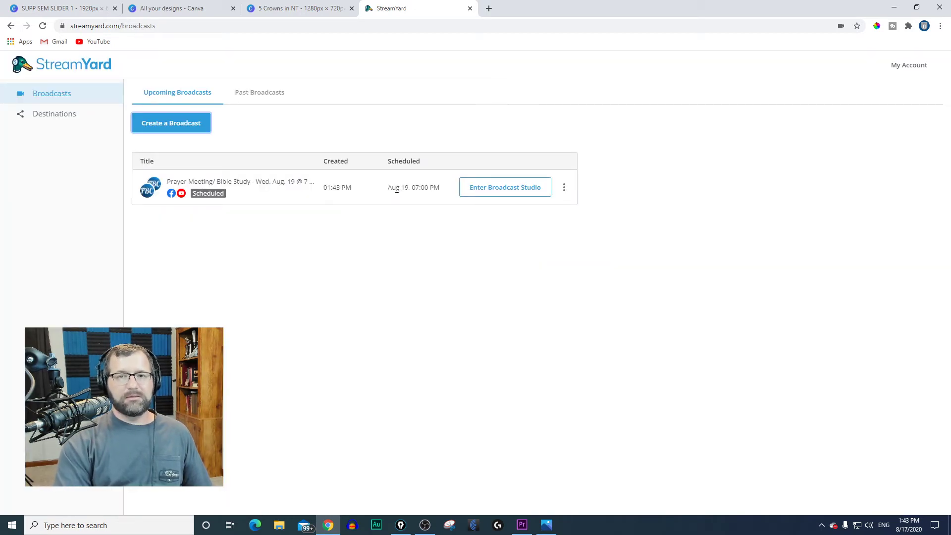
pyautogui.moveTo(396, 189); pyautogui.dragTo(434, 188)
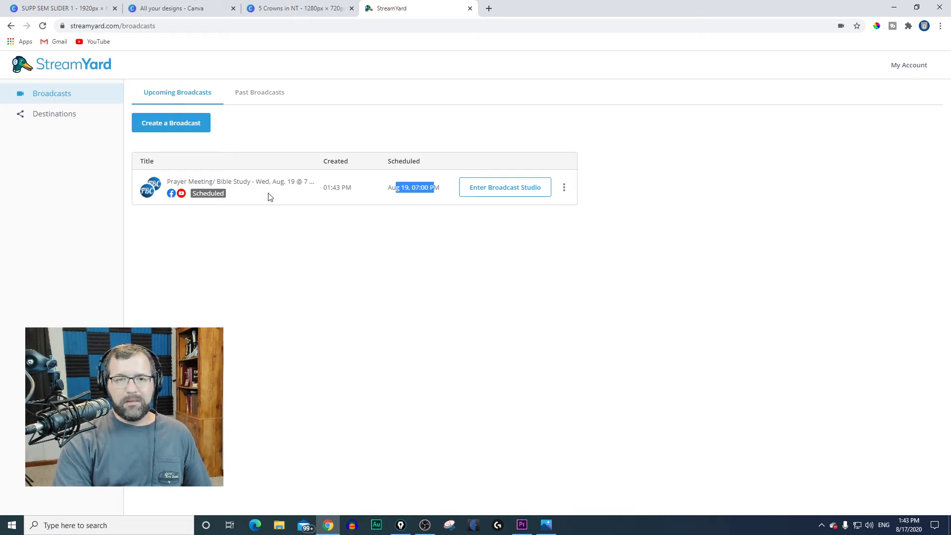
# Enter the scheduled broadcast's studio without microphone or camera and dismiss the device access warning.
pyautogui.click(484, 197)
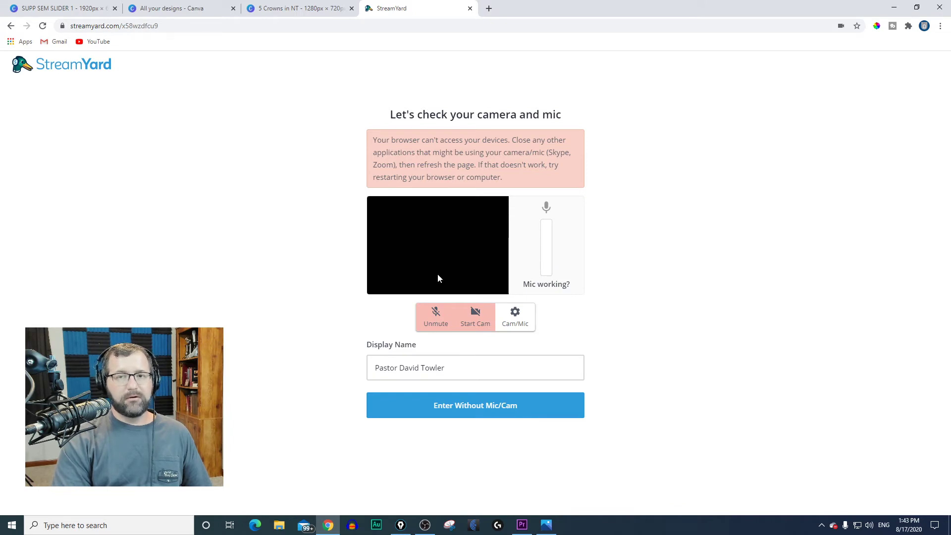
pyautogui.click(472, 412)
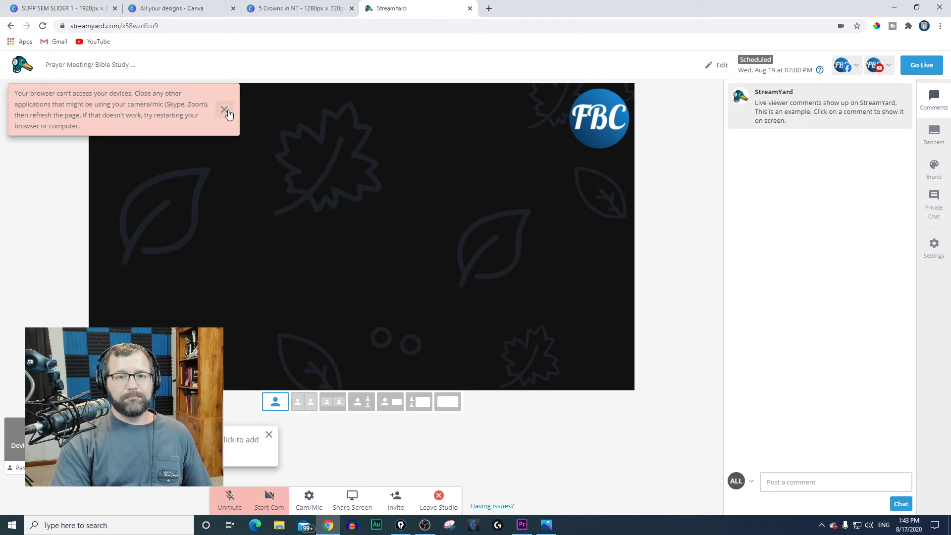
pyautogui.click(227, 112)
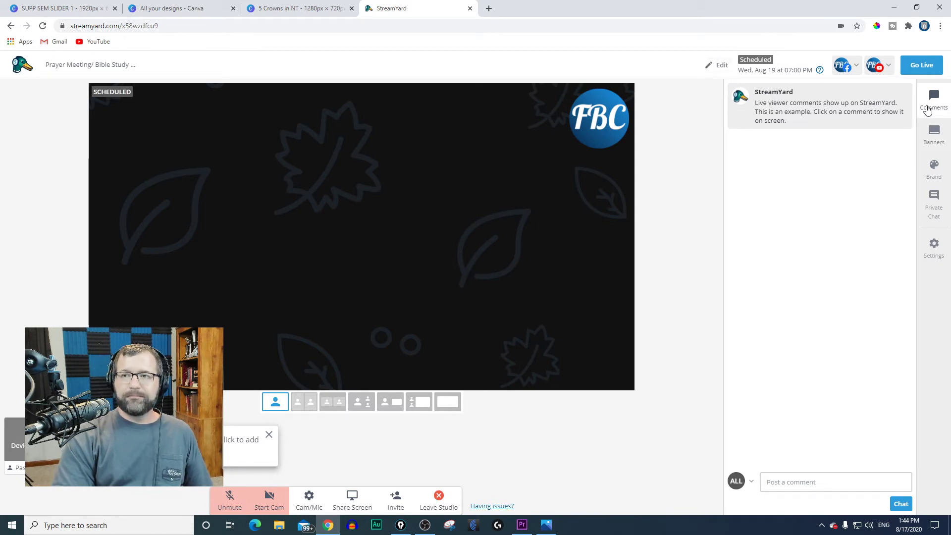
# Try out the mid-week invitation ticker, replace it with the Wednesday evening welcome ticker, and show the evening thank-you banner above it.
pyautogui.click(938, 135)
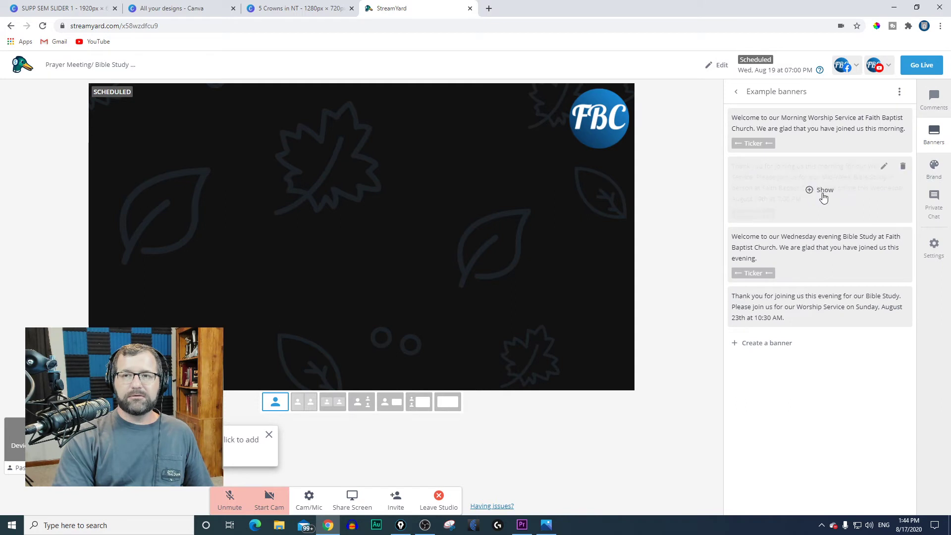
pyautogui.click(814, 195)
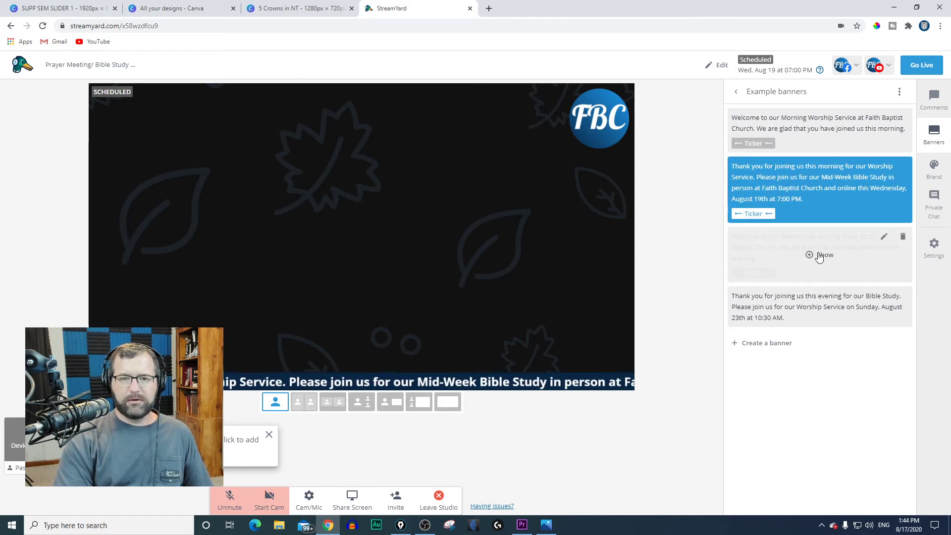
pyautogui.click(812, 252)
pyautogui.click(797, 315)
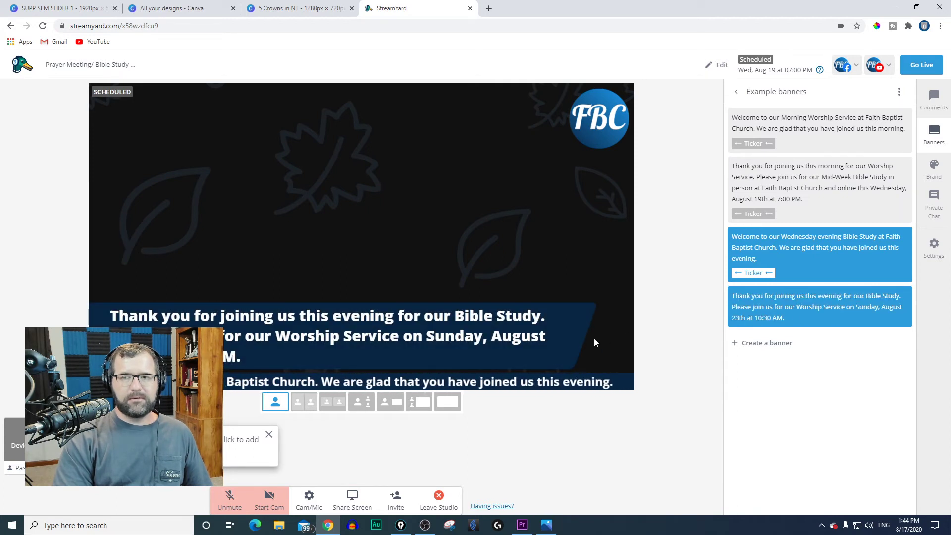
# Toggle the Wednesday evening welcome ticker off and on to compare the banner layout, and hide both it and the thank-you banner.
pyautogui.click(834, 255)
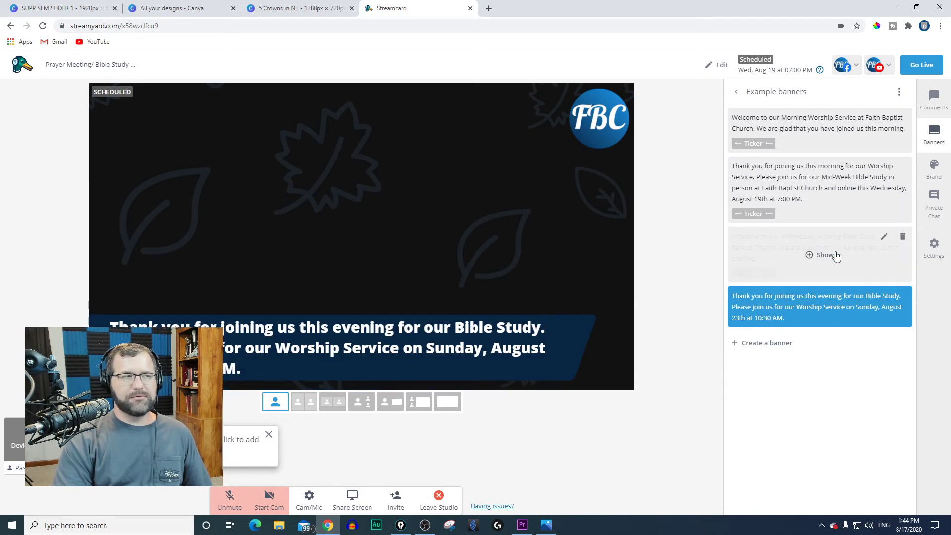
pyautogui.click(824, 255)
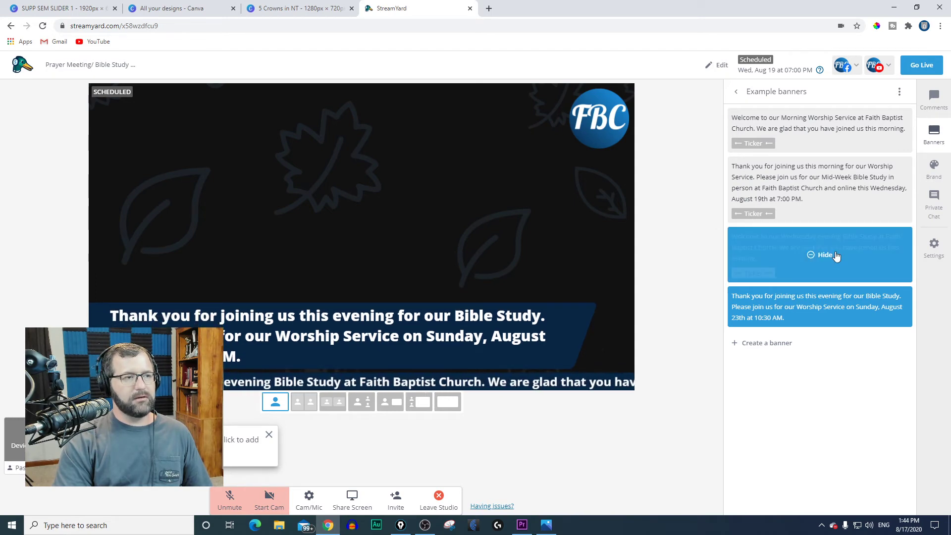
pyautogui.click(835, 255)
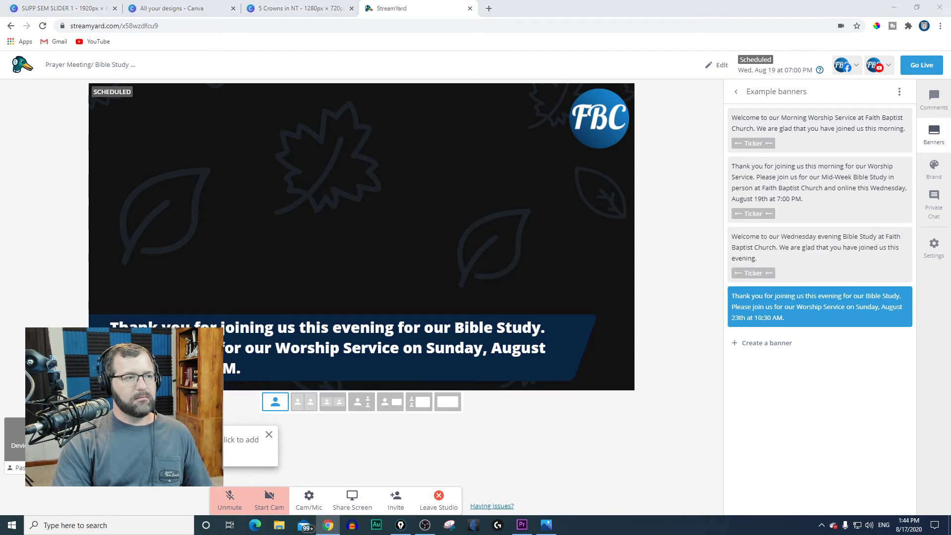
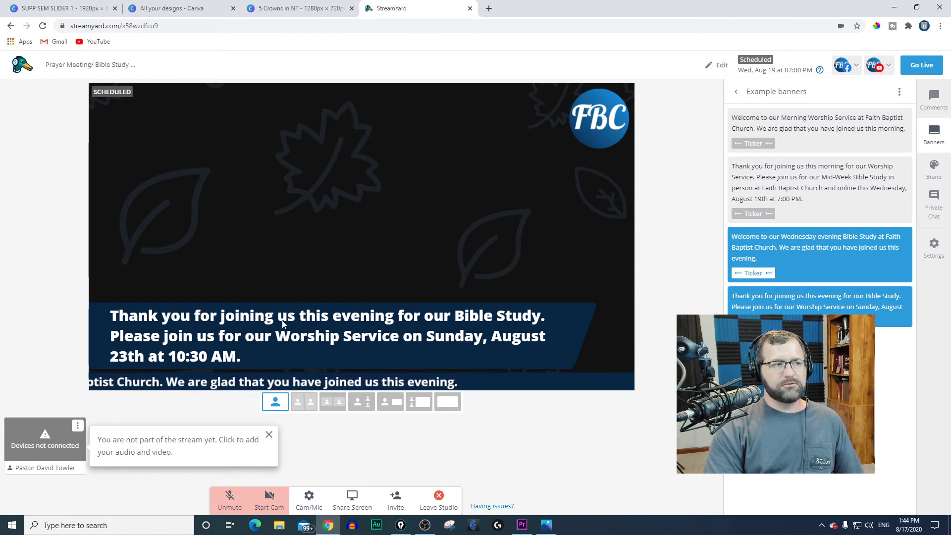
pyautogui.click(826, 254)
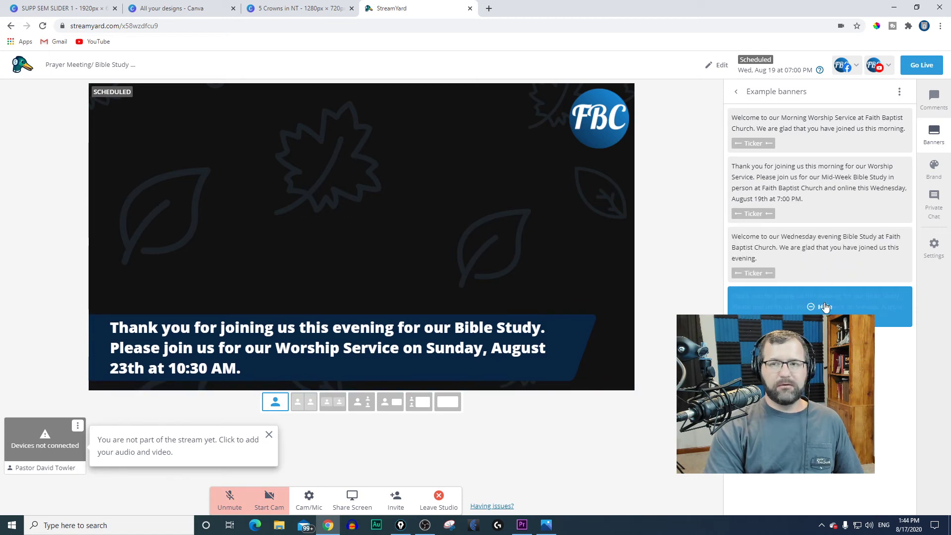
pyautogui.click(823, 309)
# Show the Wednesday evening welcome ticker and the evening thank-you banner together once more, and hide both again.
pyautogui.click(813, 268)
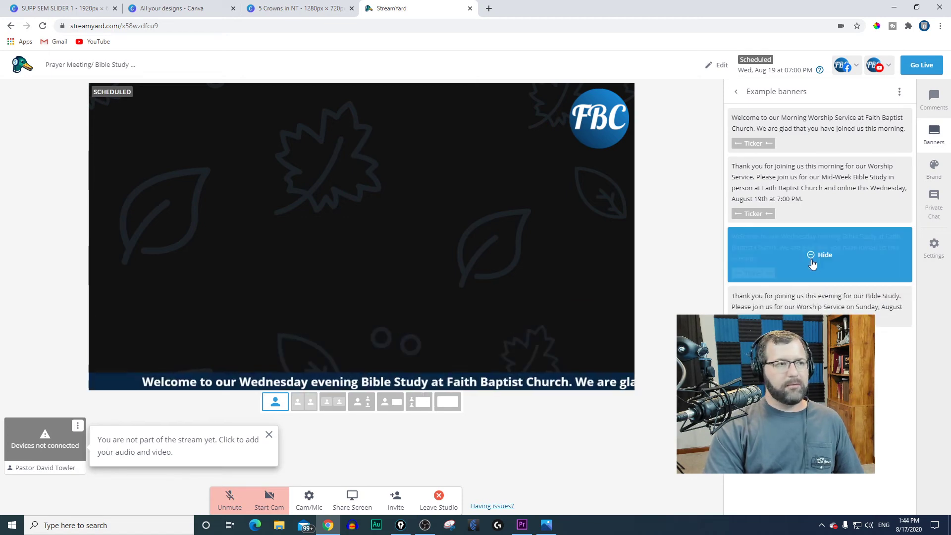
pyautogui.click(821, 306)
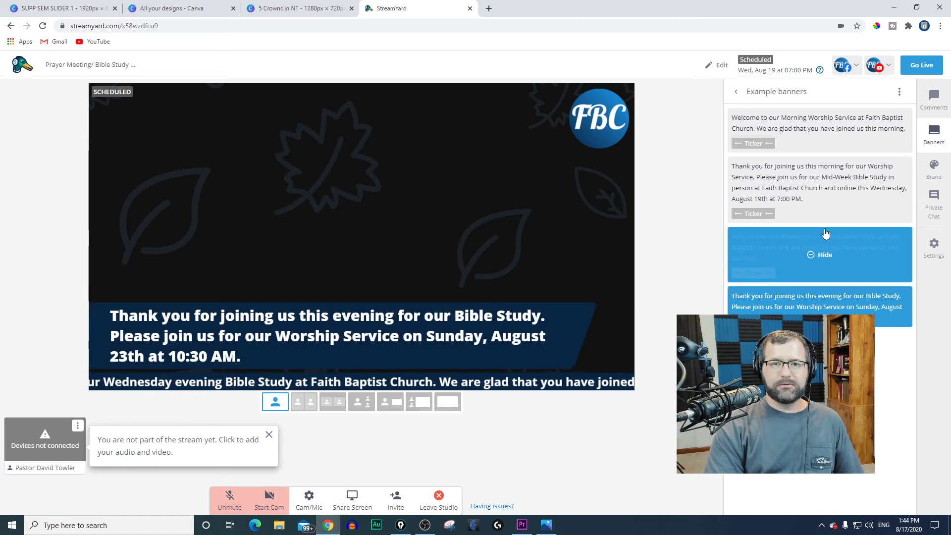
pyautogui.click(871, 259)
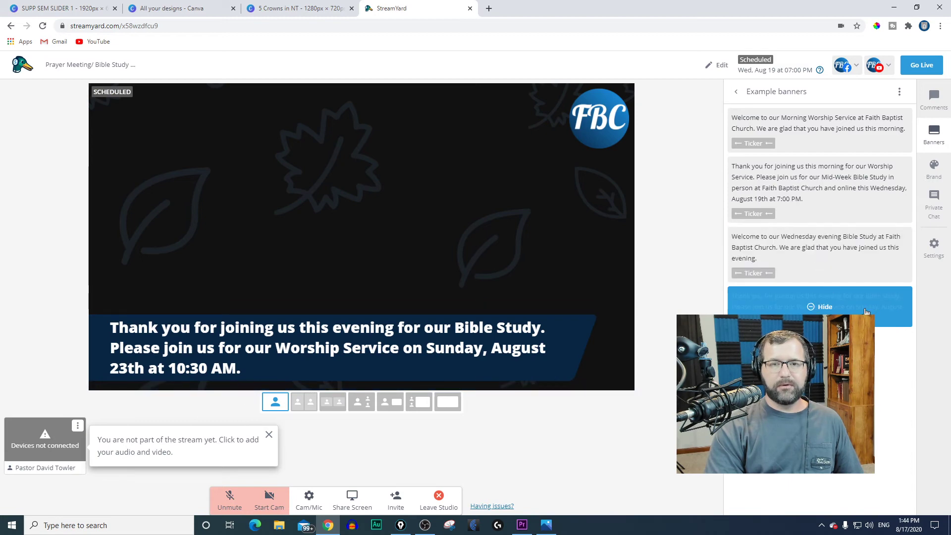
pyautogui.click(820, 304)
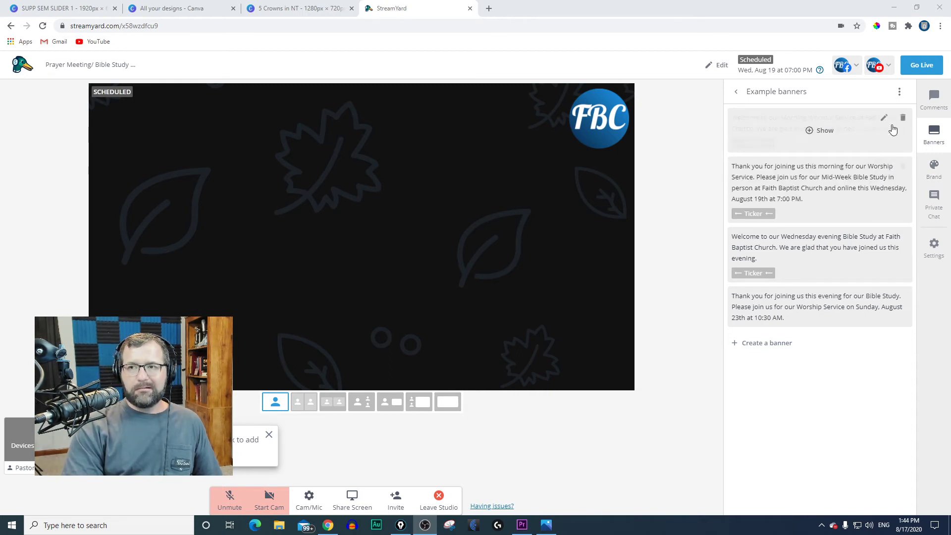
# Try the StreamYard logo in the brand settings and switch back to the FBC logo.
pyautogui.click(934, 170)
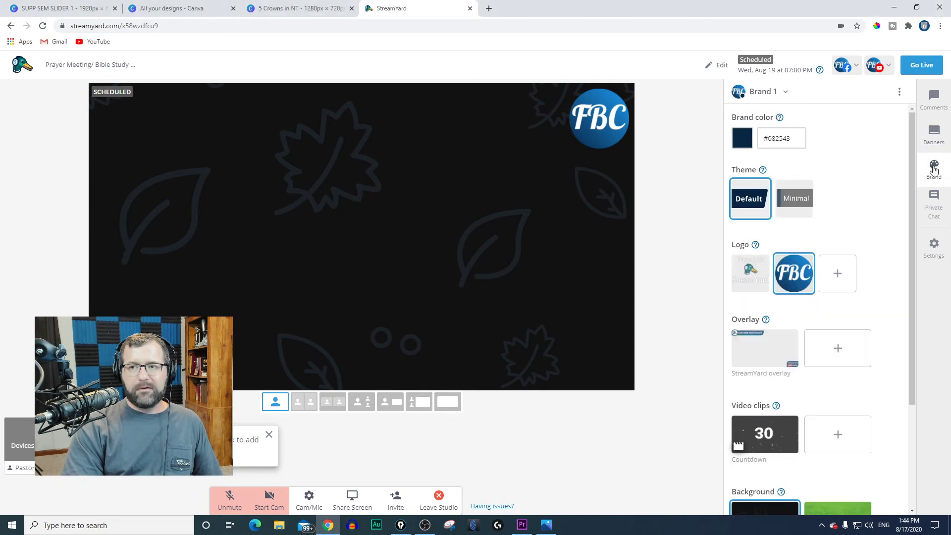
pyautogui.click(750, 276)
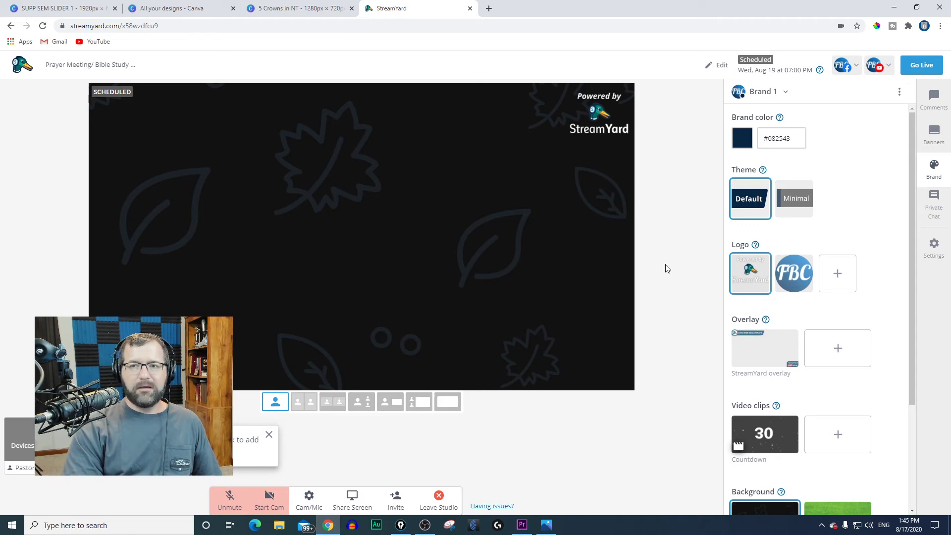
pyautogui.click(791, 267)
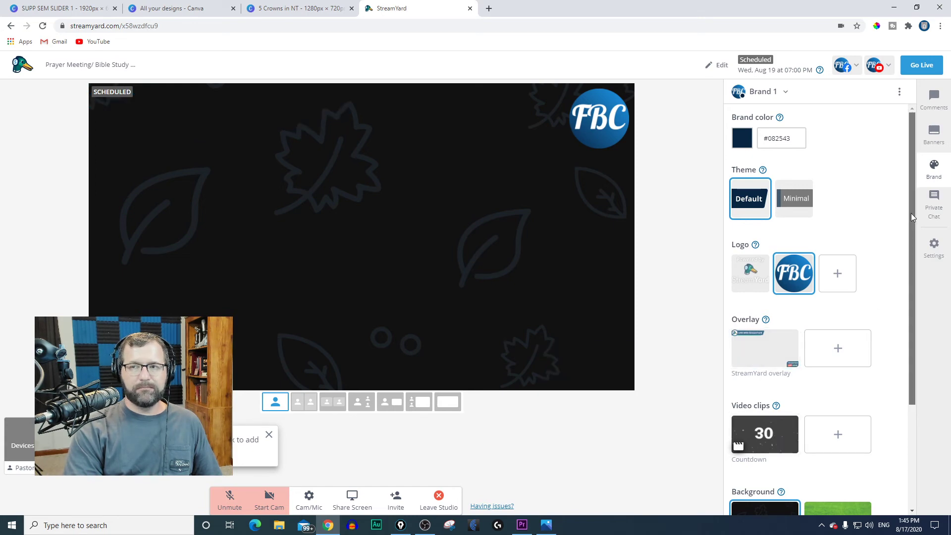
# Play the 30-second Countdown video clip in the studio preview and stop it.
pyautogui.scroll(-3, 897, 299)
pyautogui.click(767, 296)
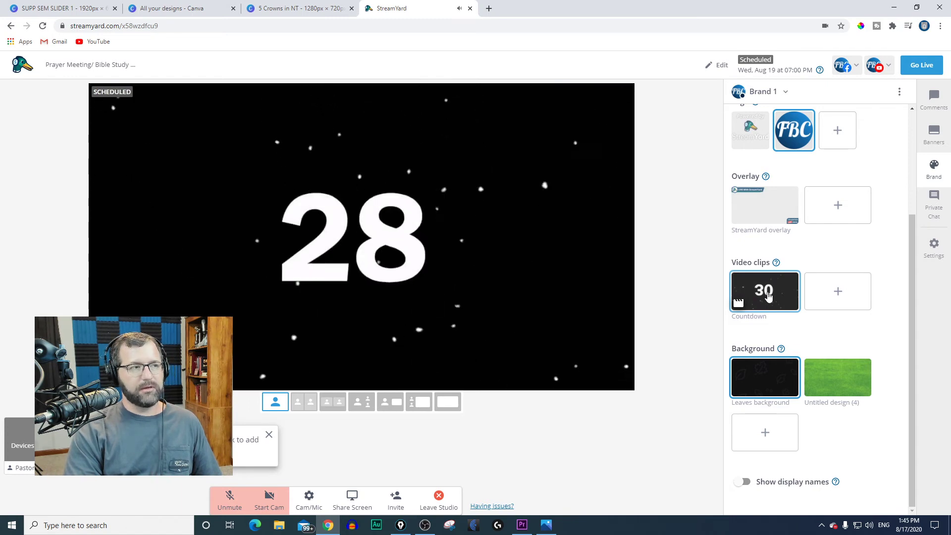
pyautogui.click(767, 296)
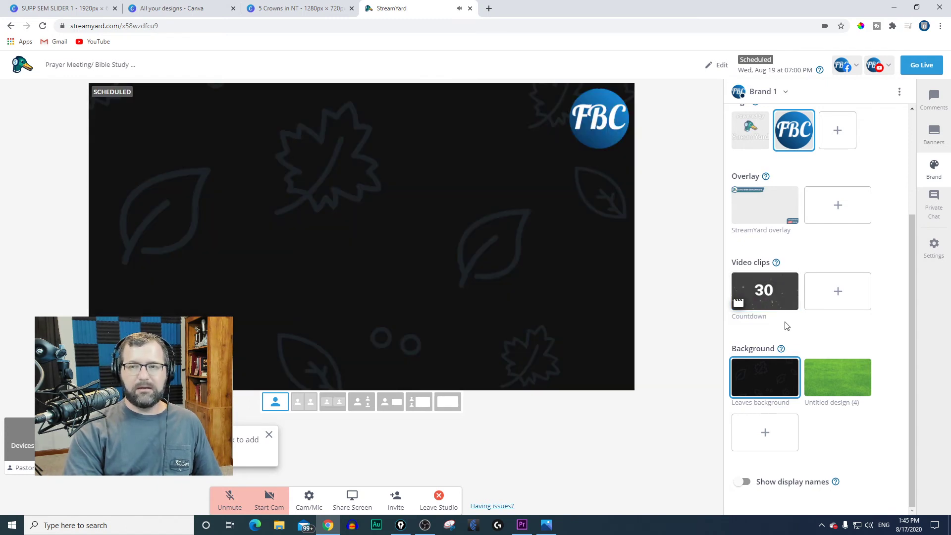
# Change the stream background from the leaves to the green grass image "Untitled design (4)" and turn on display names.
pyautogui.click(748, 379)
pyautogui.click(751, 381)
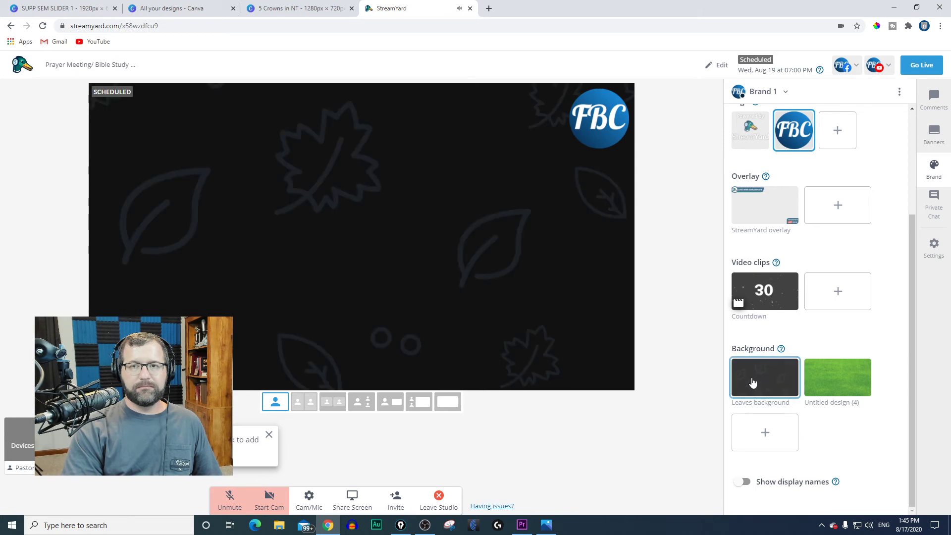
pyautogui.click(751, 381)
pyautogui.click(751, 381)
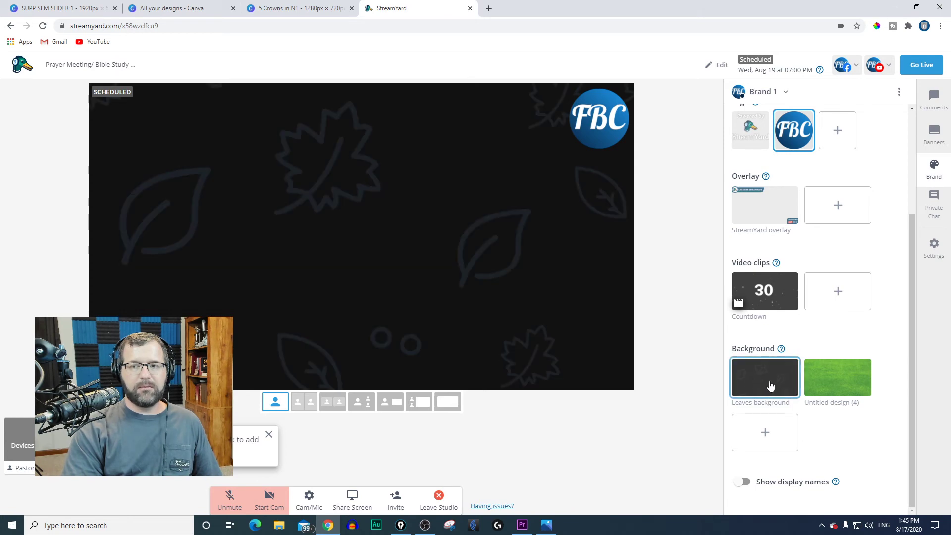
pyautogui.click(838, 384)
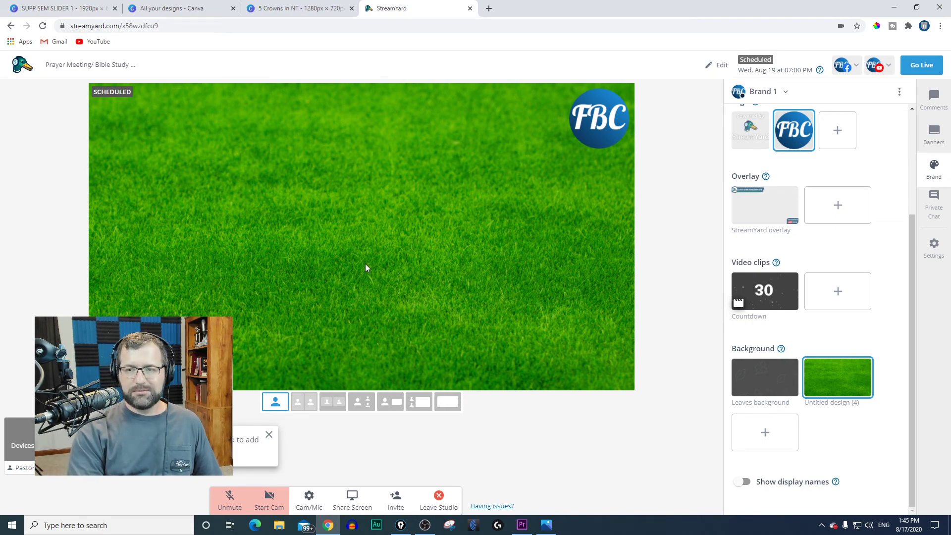
pyautogui.click(840, 385)
pyautogui.click(840, 384)
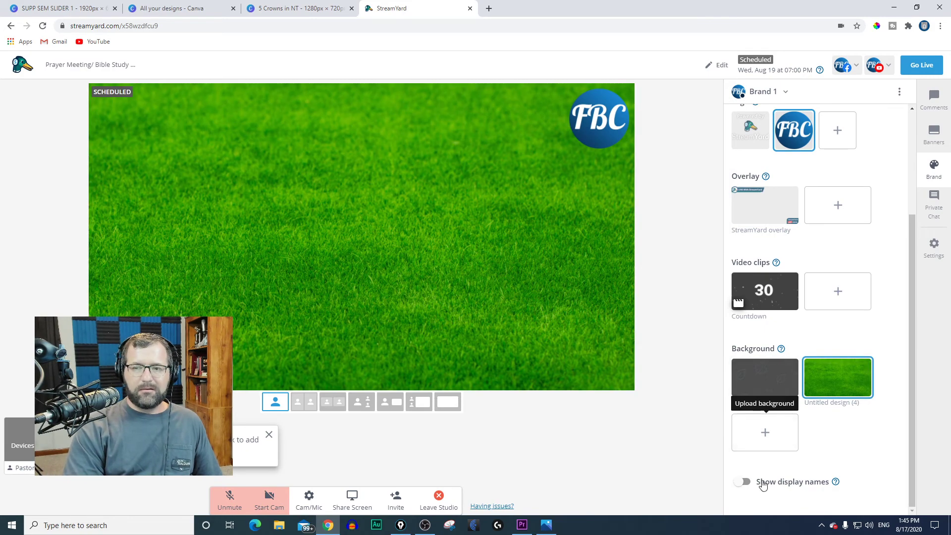
pyautogui.click(744, 484)
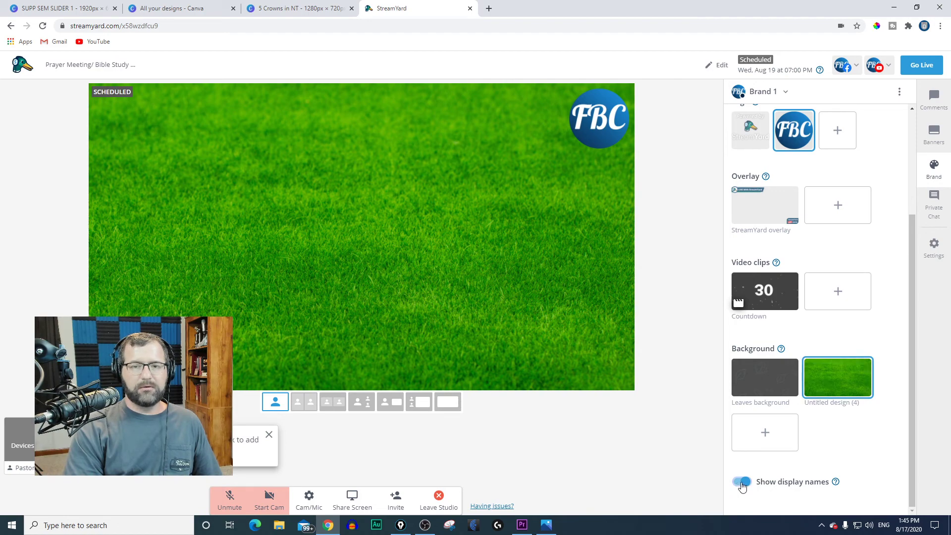
# Turn off display names and check which destinations a live comment can be posted to.
pyautogui.click(742, 484)
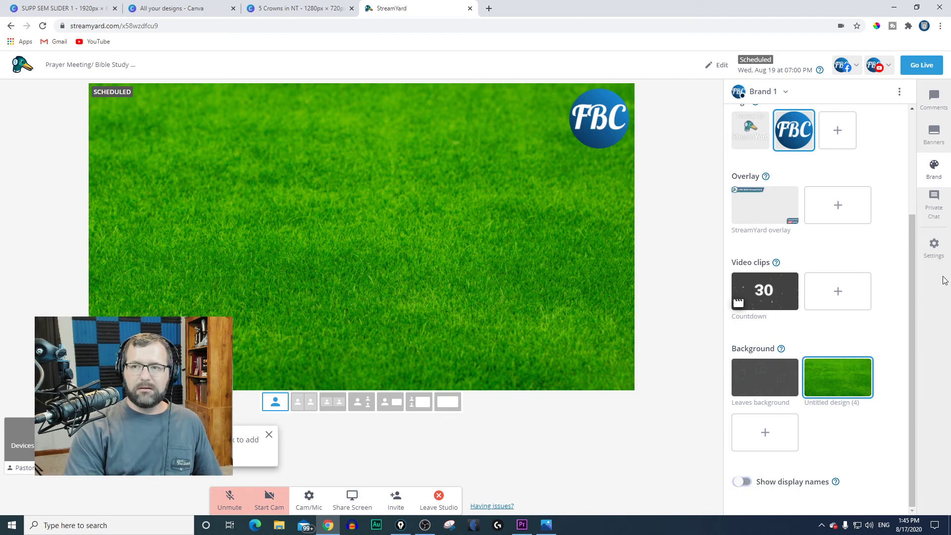
pyautogui.click(923, 113)
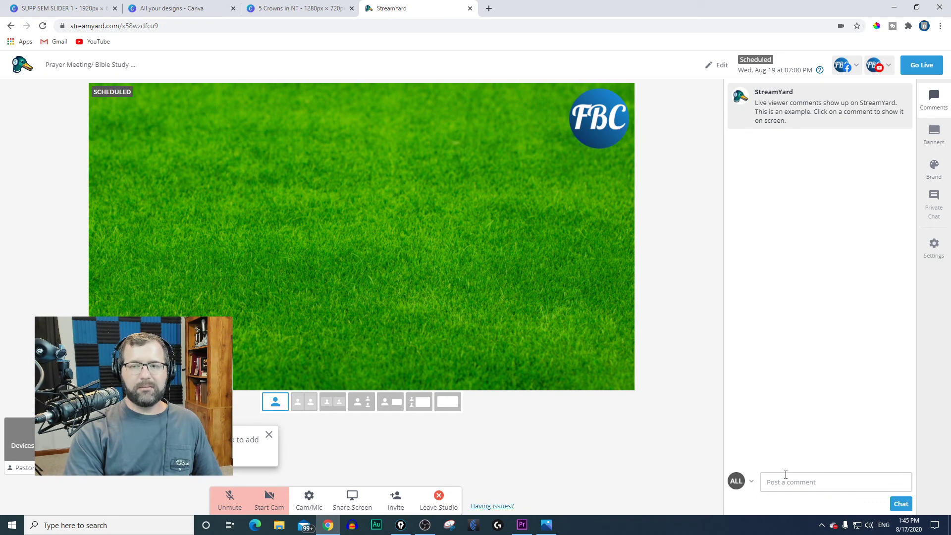
pyautogui.click(748, 483)
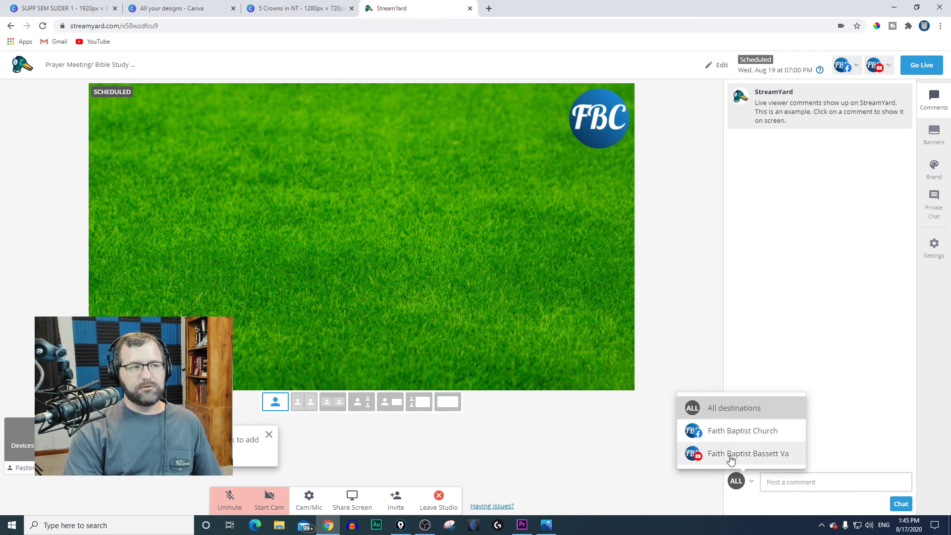
pyautogui.click(749, 486)
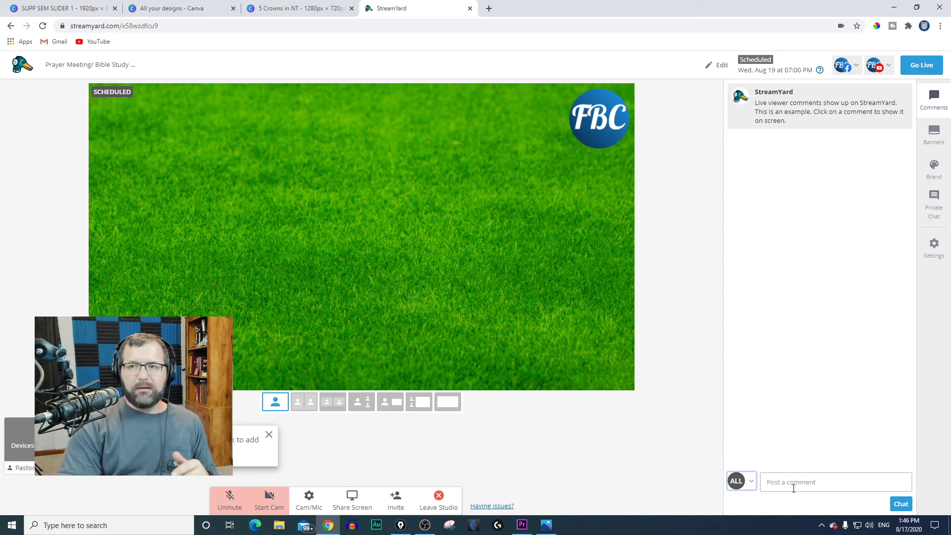
# Switch from Brand 1 to the Supplemental Seminary brand and show its "Stream w_ start soon" overlay.
pyautogui.click(934, 133)
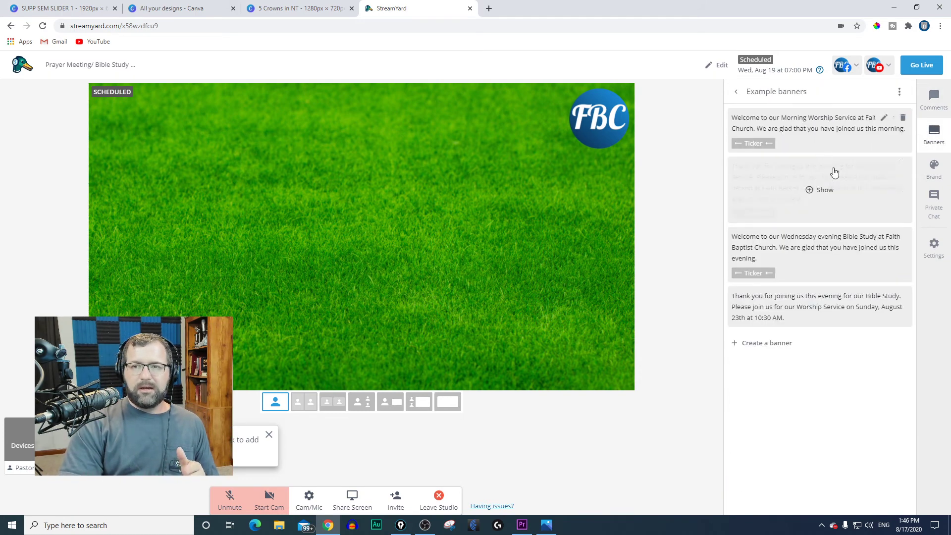
pyautogui.click(933, 169)
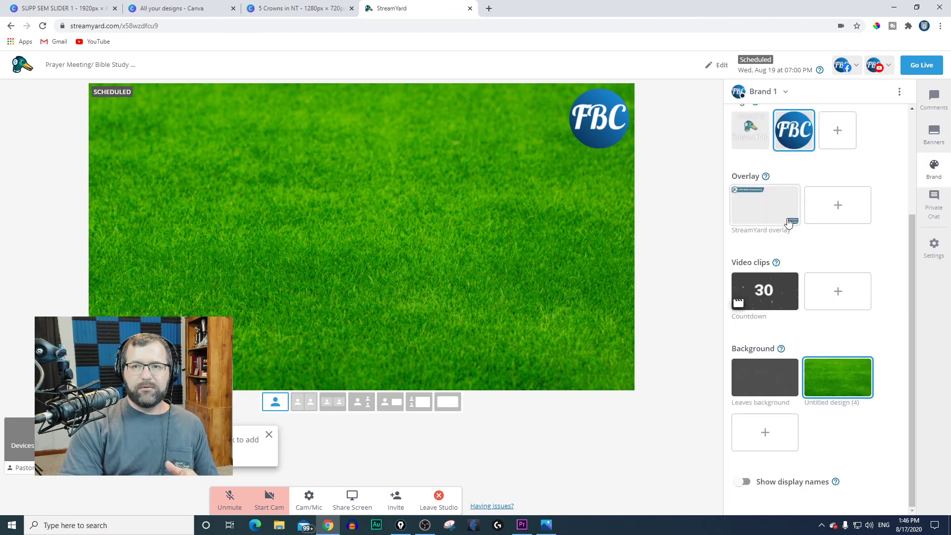
pyautogui.click(769, 95)
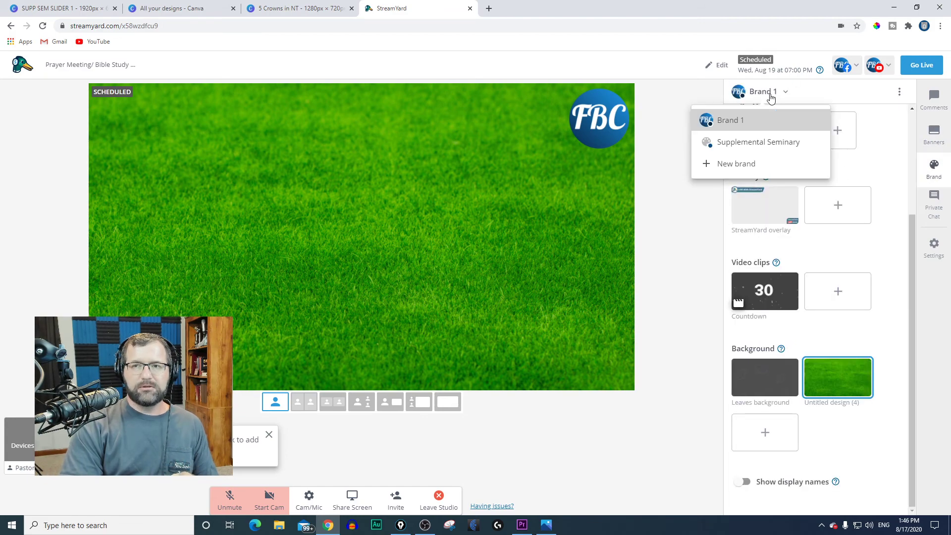
pyautogui.click(748, 138)
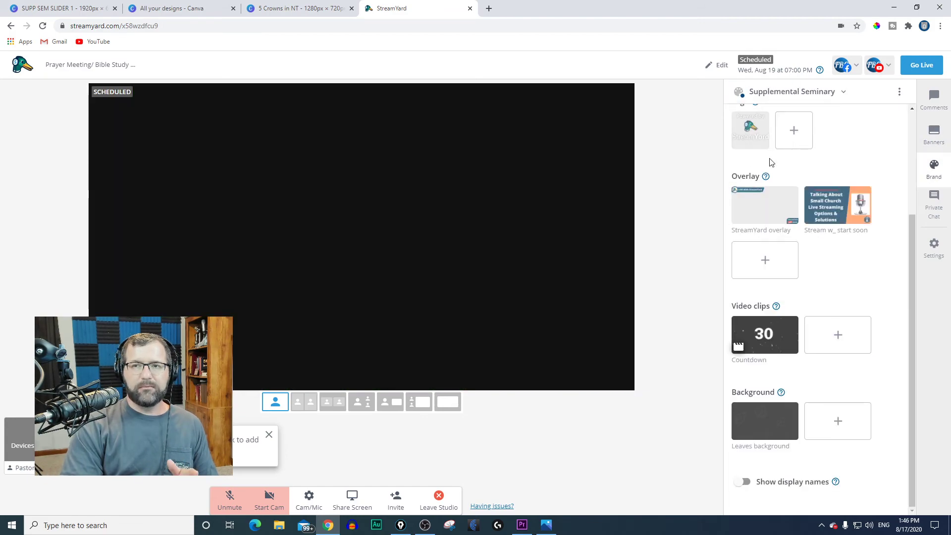
pyautogui.click(834, 208)
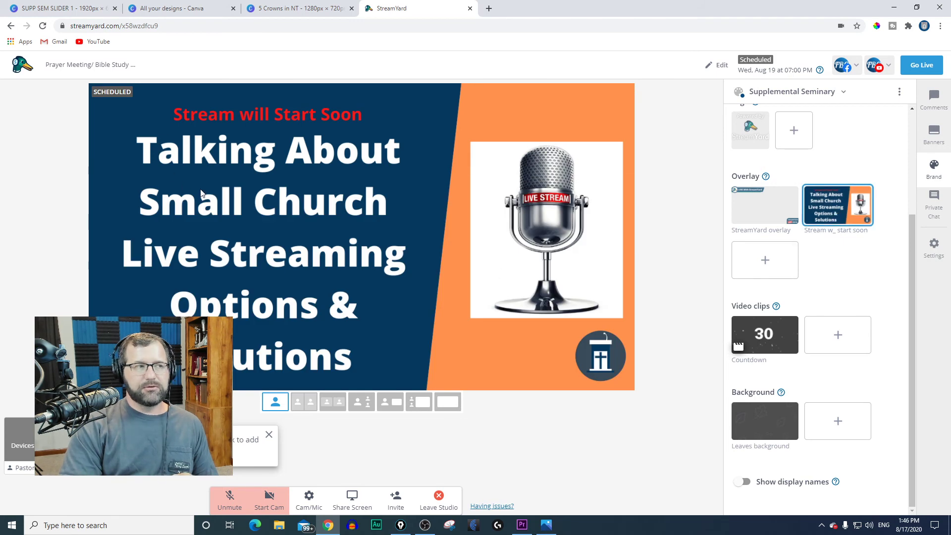
# Toggle the "Stream w_ start soon" overlay, leave it hidden, and return to Brand 1.
pyautogui.click(847, 212)
pyautogui.click(848, 211)
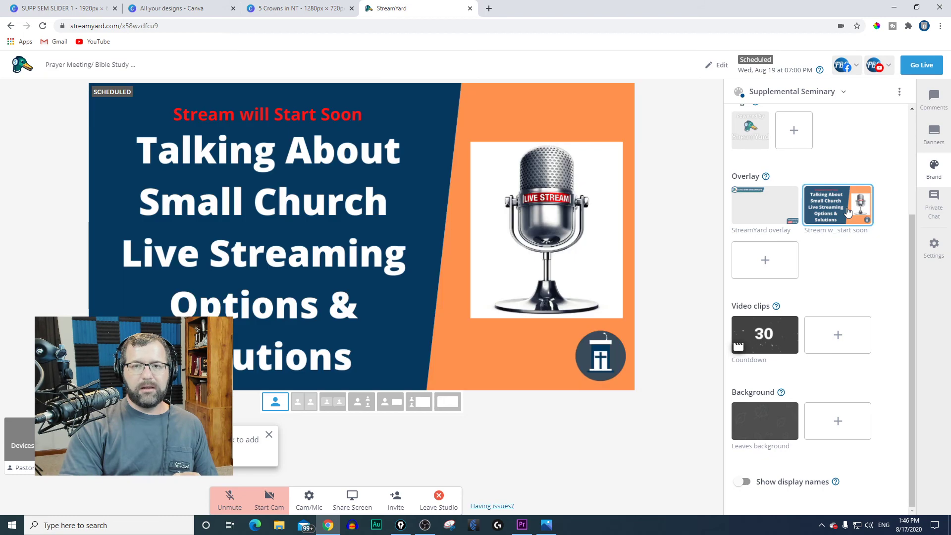
pyautogui.click(848, 212)
pyautogui.click(816, 97)
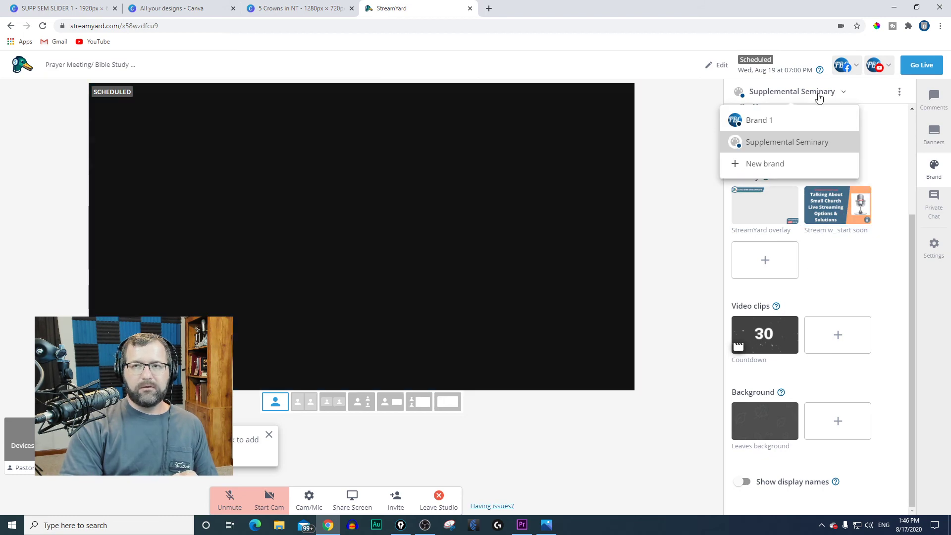
pyautogui.click(770, 124)
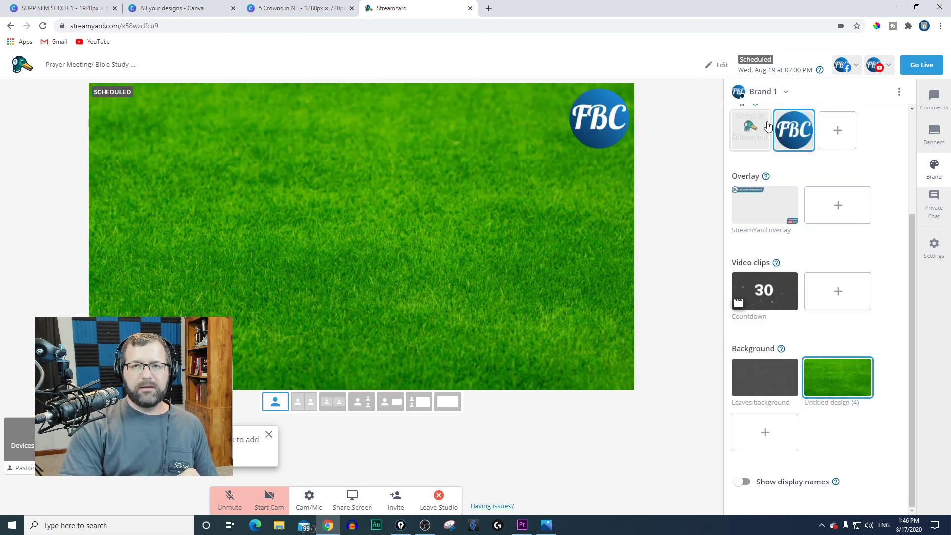
# Open the private guest chat and share the entire Screen 2 into the studio preview without audio.
pyautogui.click(937, 210)
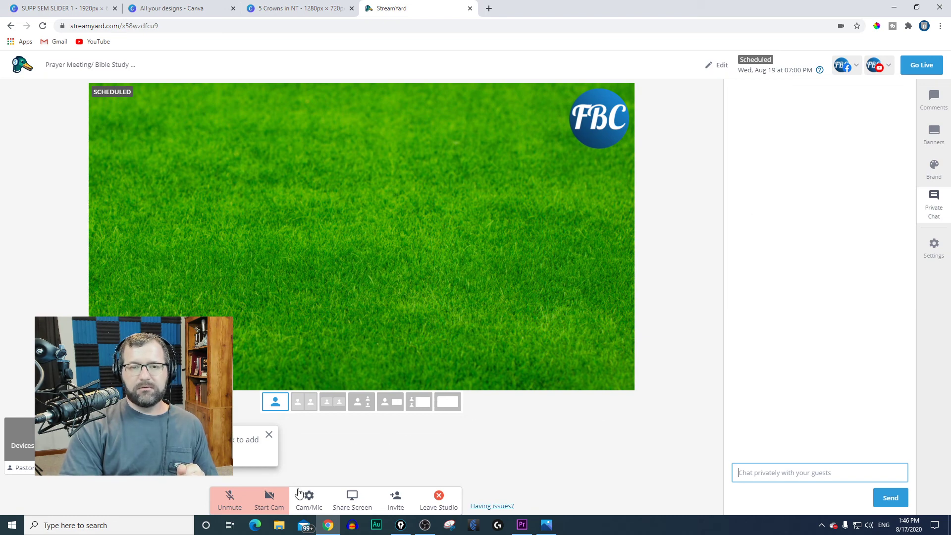
pyautogui.click(352, 500)
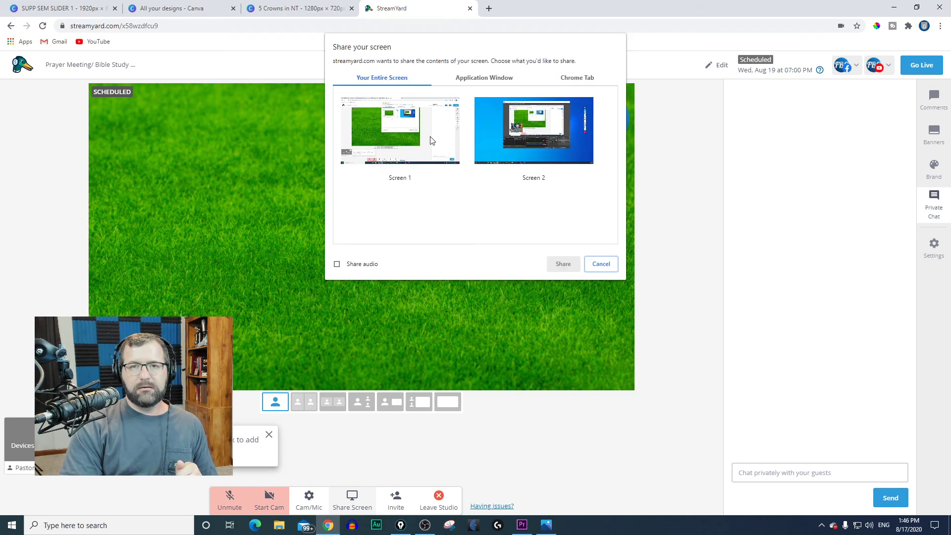
pyautogui.click(532, 131)
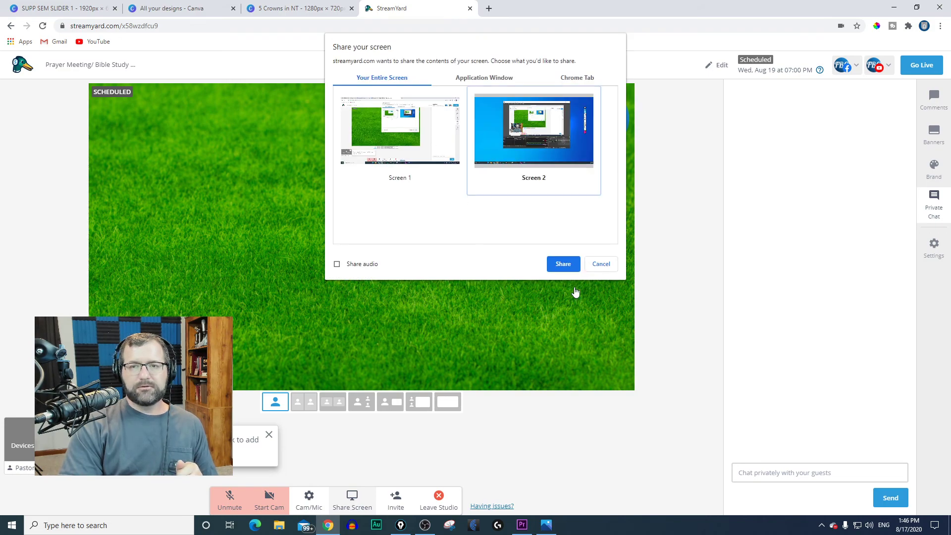
pyautogui.click(563, 263)
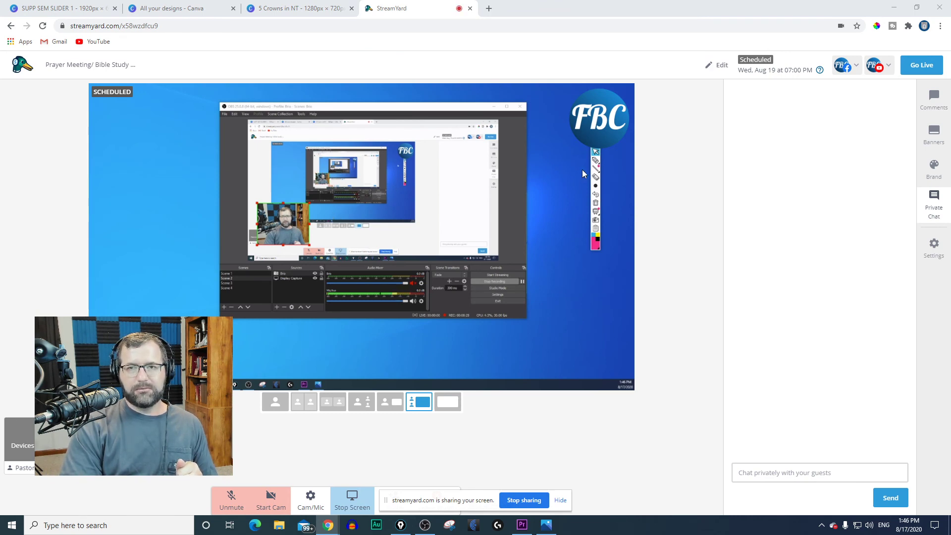
# Try other layouts for the shared screen, return to the one with small participants beside a large screen, and stop sharing.
pyautogui.click(390, 403)
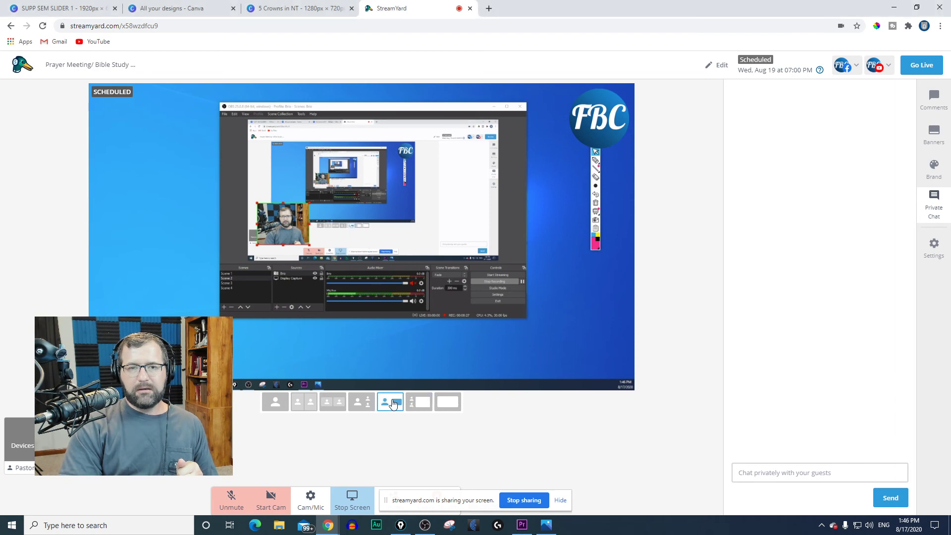
pyautogui.click(362, 401)
pyautogui.click(389, 401)
pyautogui.click(419, 402)
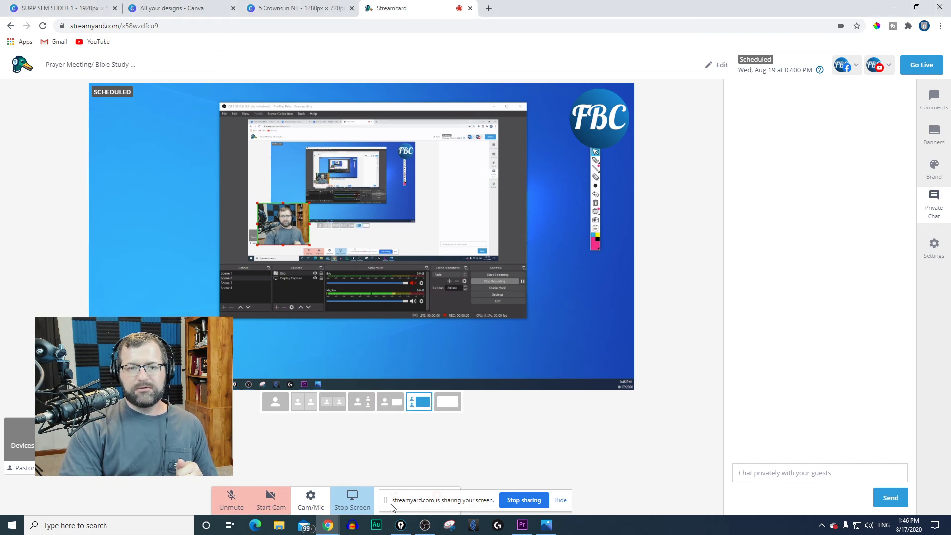
pyautogui.click(520, 500)
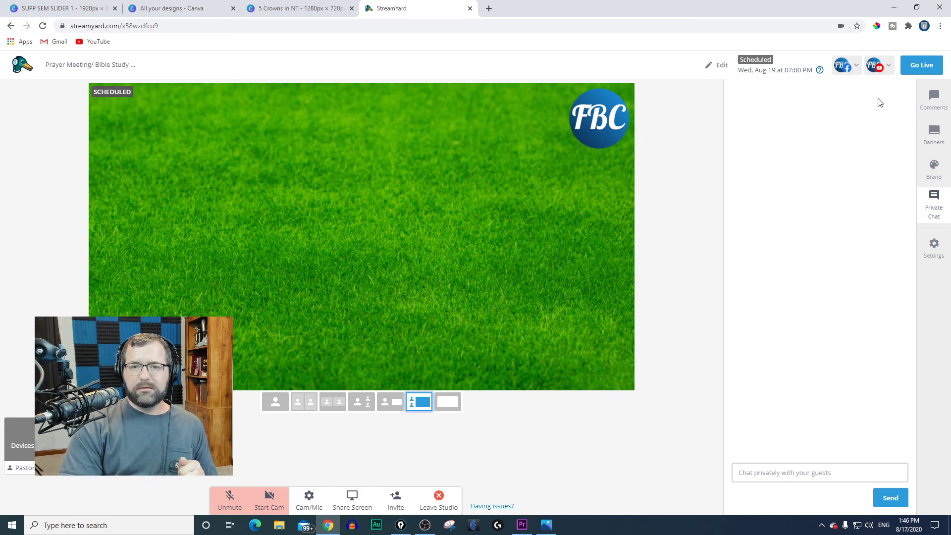